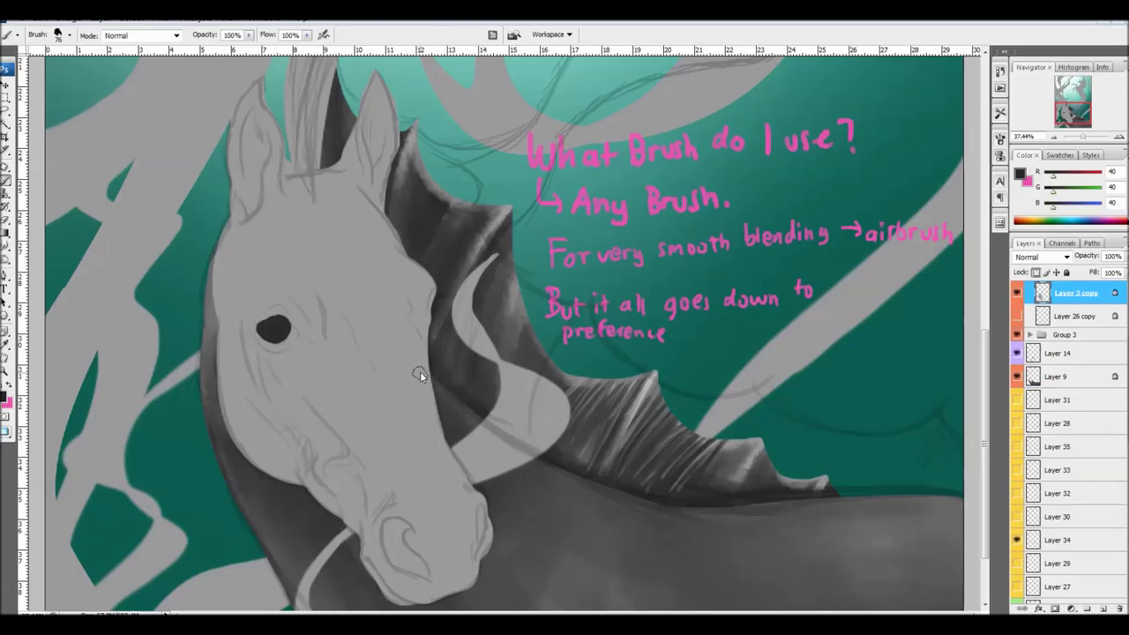
# - Choose the rough 443 px brush tip and set its diameter to 200 px
pyautogui.moveTo(475, 398); pyautogui.dragTo(503, 402)
pyautogui.click(498, 483)
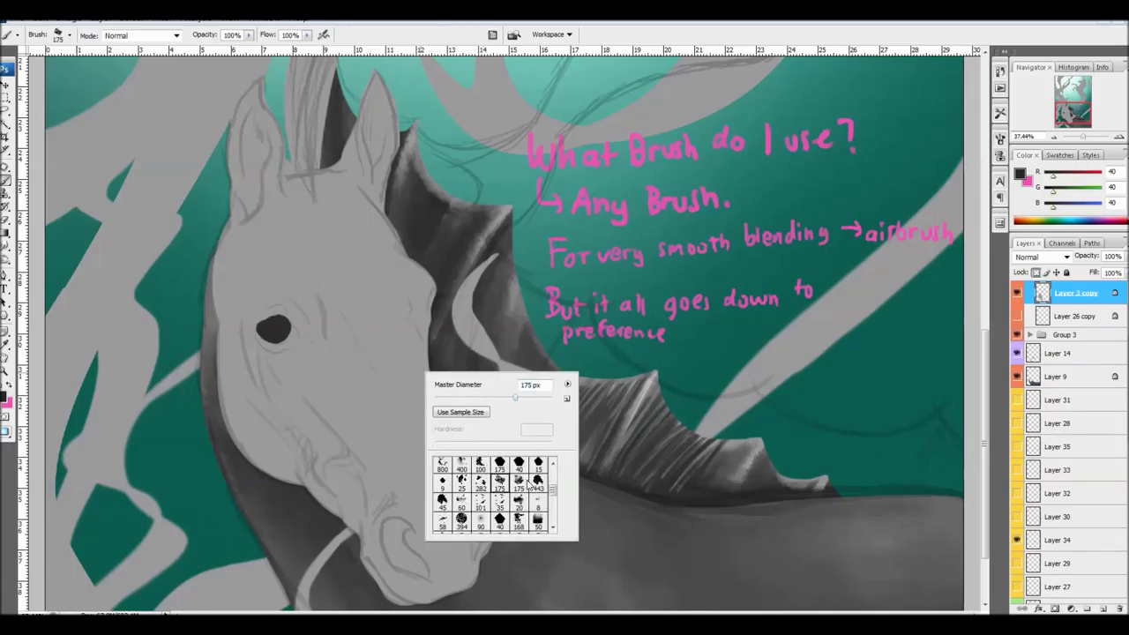
pyautogui.click(538, 483)
pyautogui.moveTo(516, 397); pyautogui.dragTo(450, 401)
pyautogui.press('Return')
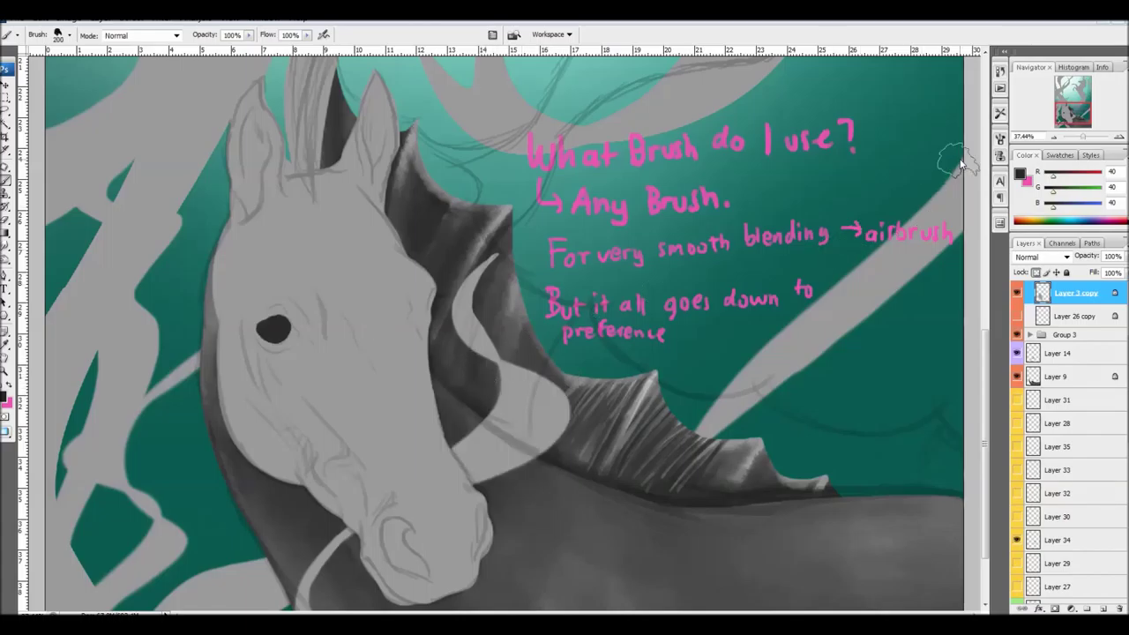
# - Set the brush's size jitter control to Pen Pressure with a minimum diameter of 47%
pyautogui.click(998, 141)
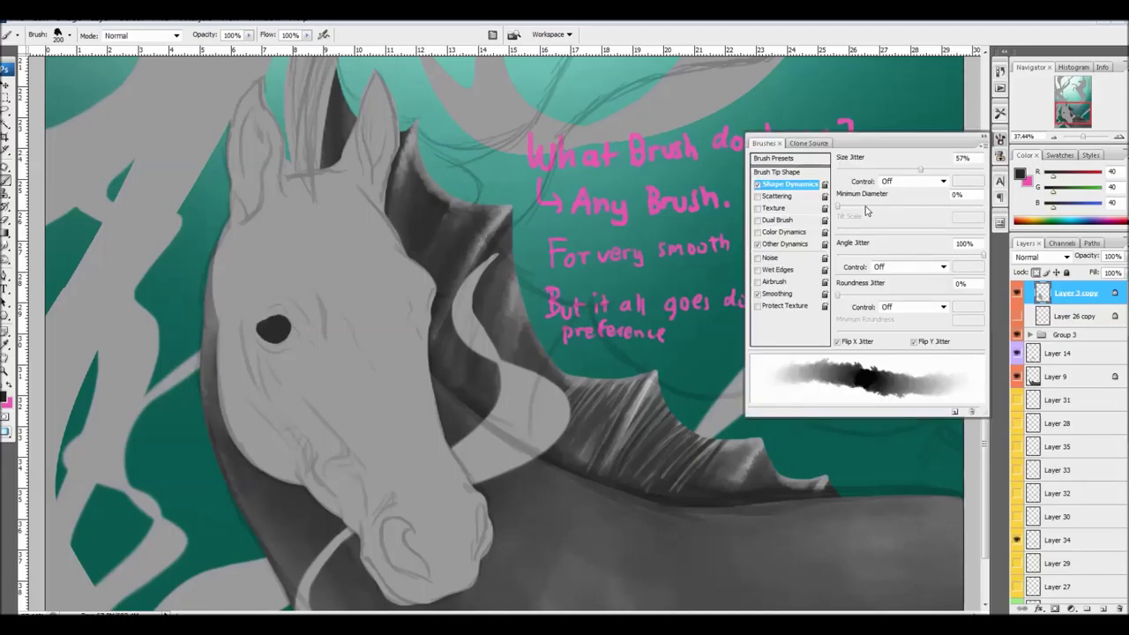
pyautogui.click(911, 183)
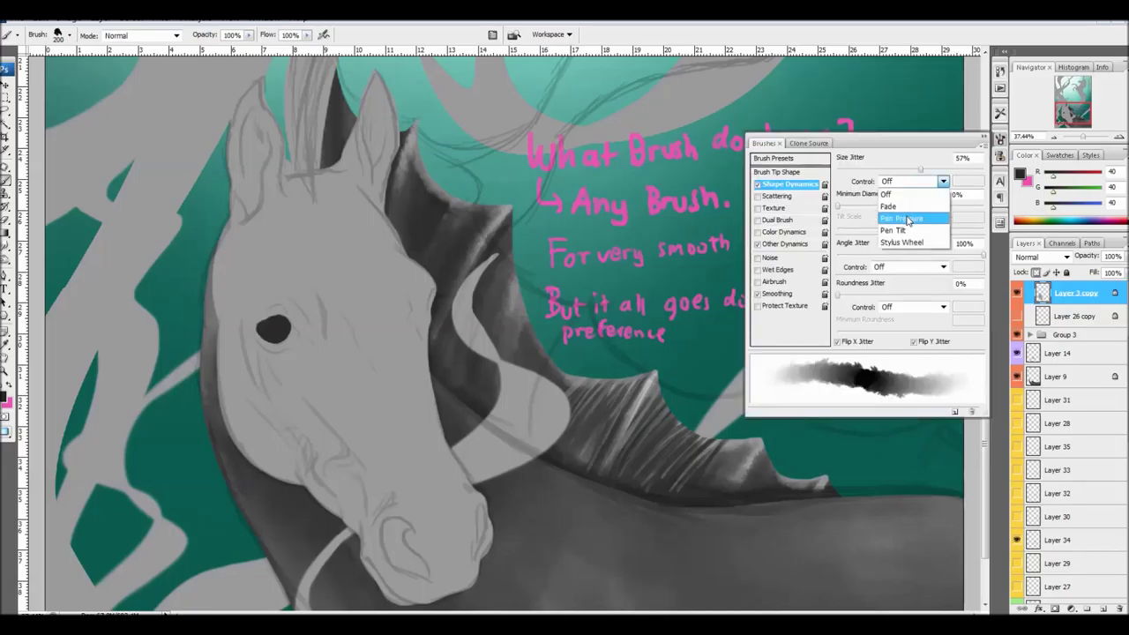
pyautogui.click(904, 218)
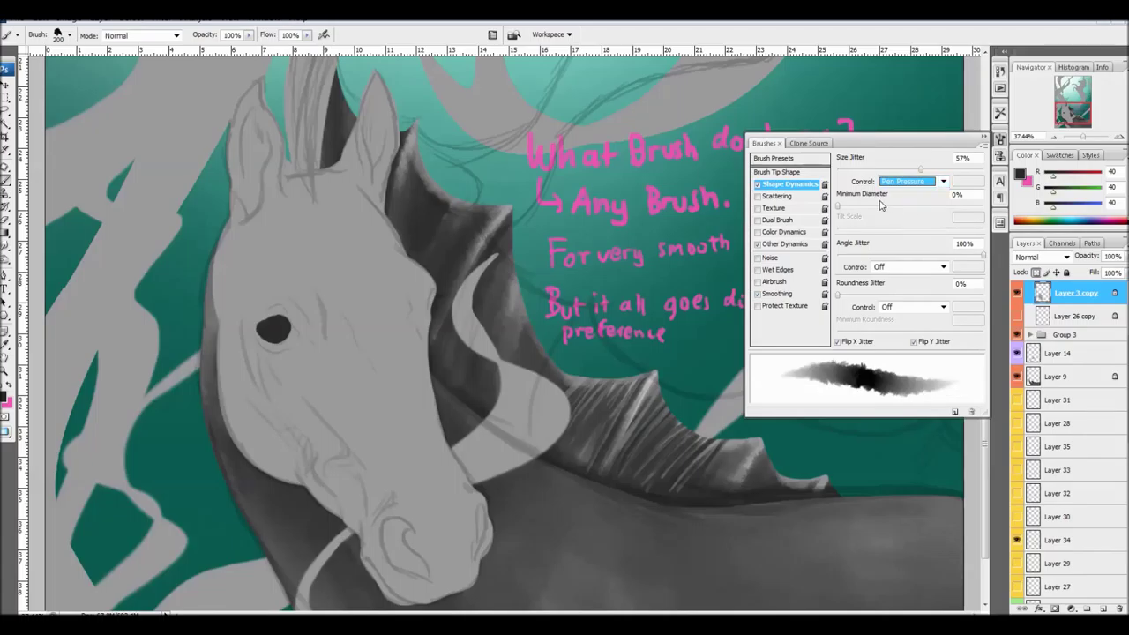
pyautogui.moveTo(885, 212); pyautogui.dragTo(910, 211)
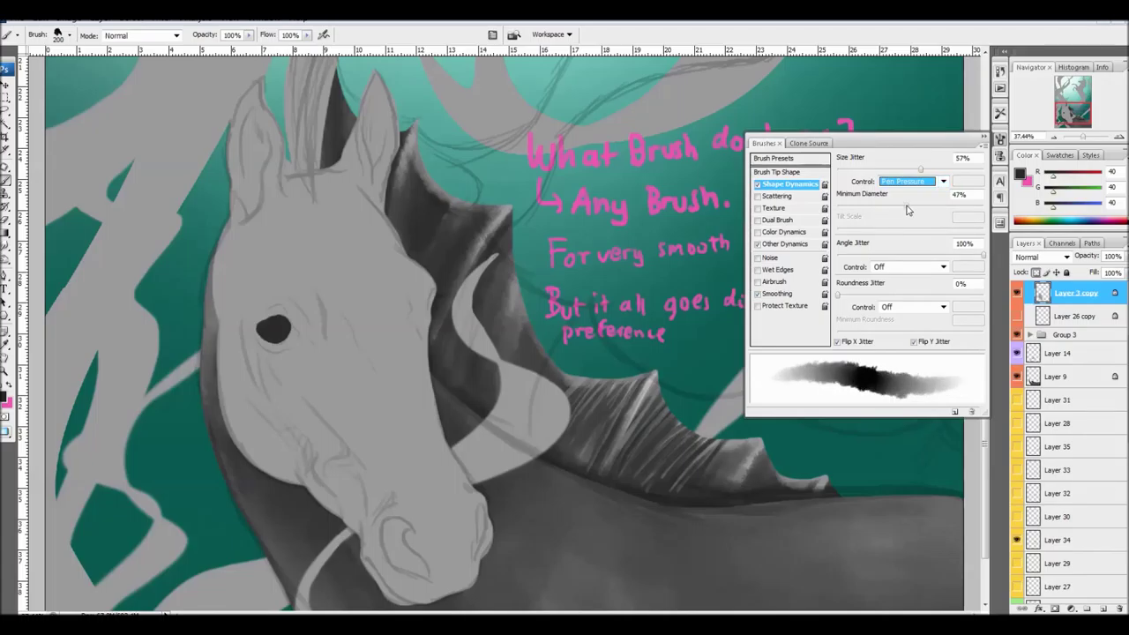
pyautogui.click(1000, 141)
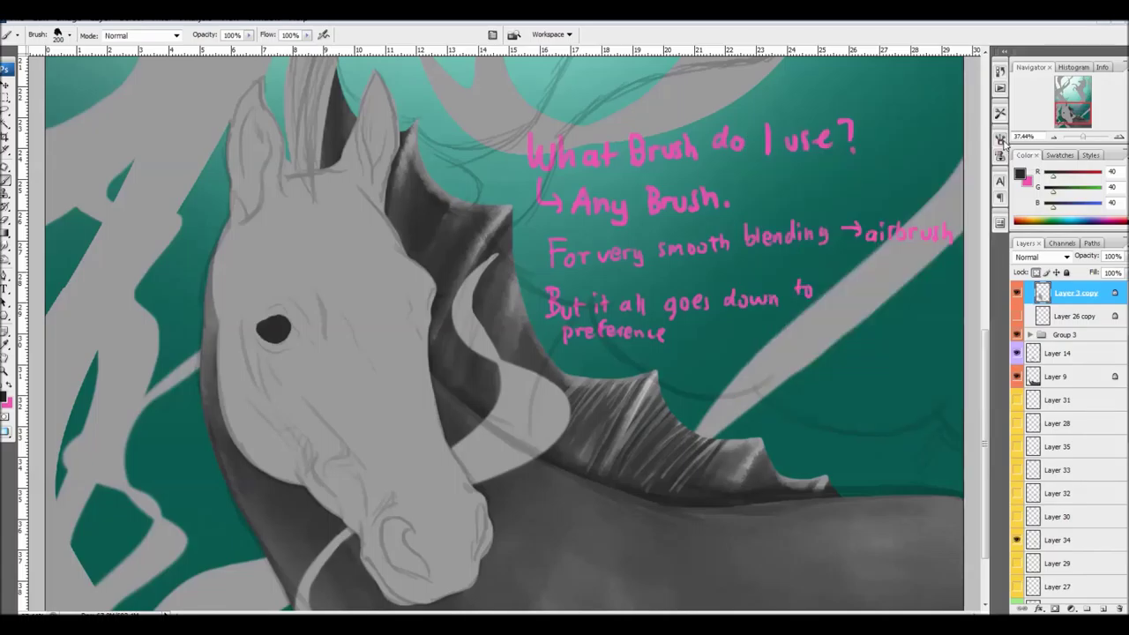
# - Hide the Layer 34 note, show the Layer 30 note, and make Layer 2 copy the active layer
pyautogui.scroll(1, 1052, 349)
pyautogui.scroll(-2, 1048, 384)
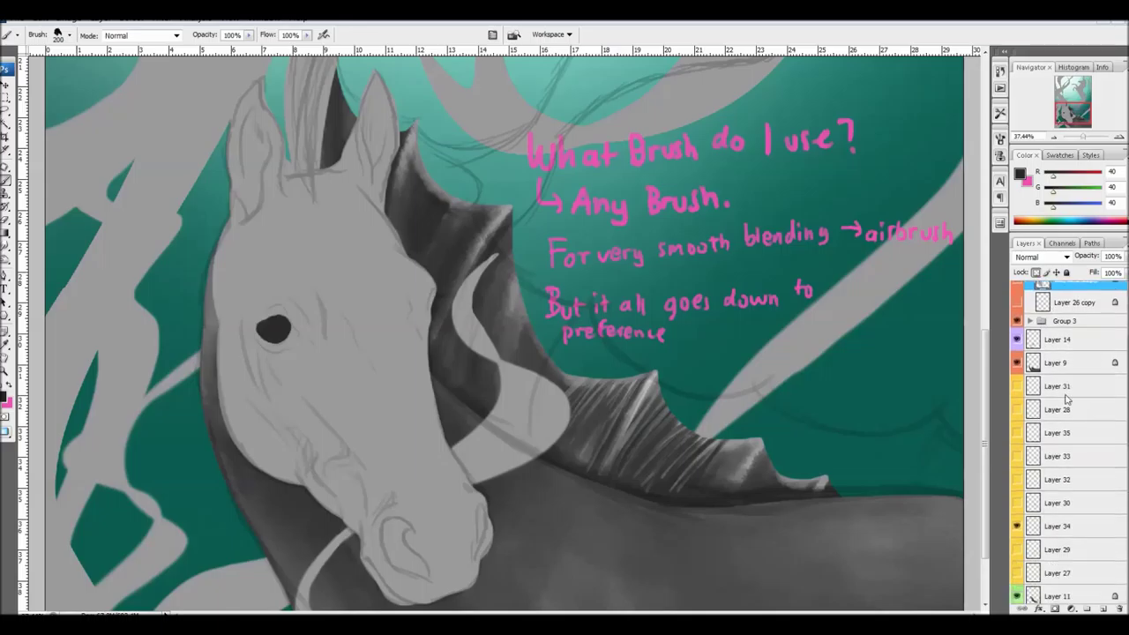
pyautogui.click(1018, 527)
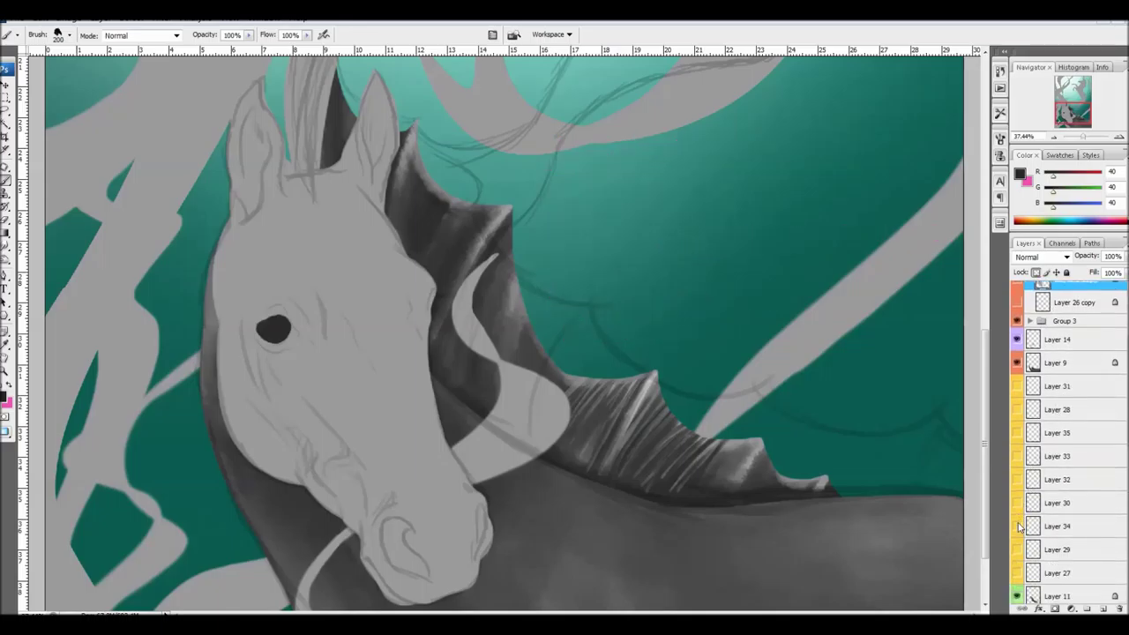
pyautogui.click(1017, 503)
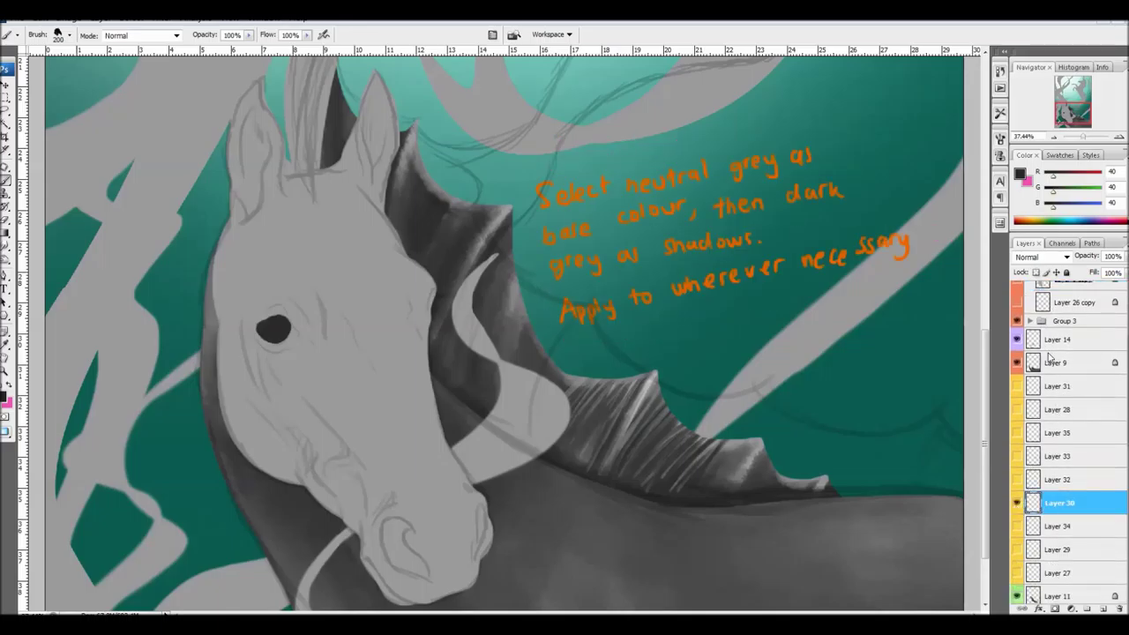
pyautogui.scroll(1, 1060, 292)
pyautogui.scroll(-2, 353, 264)
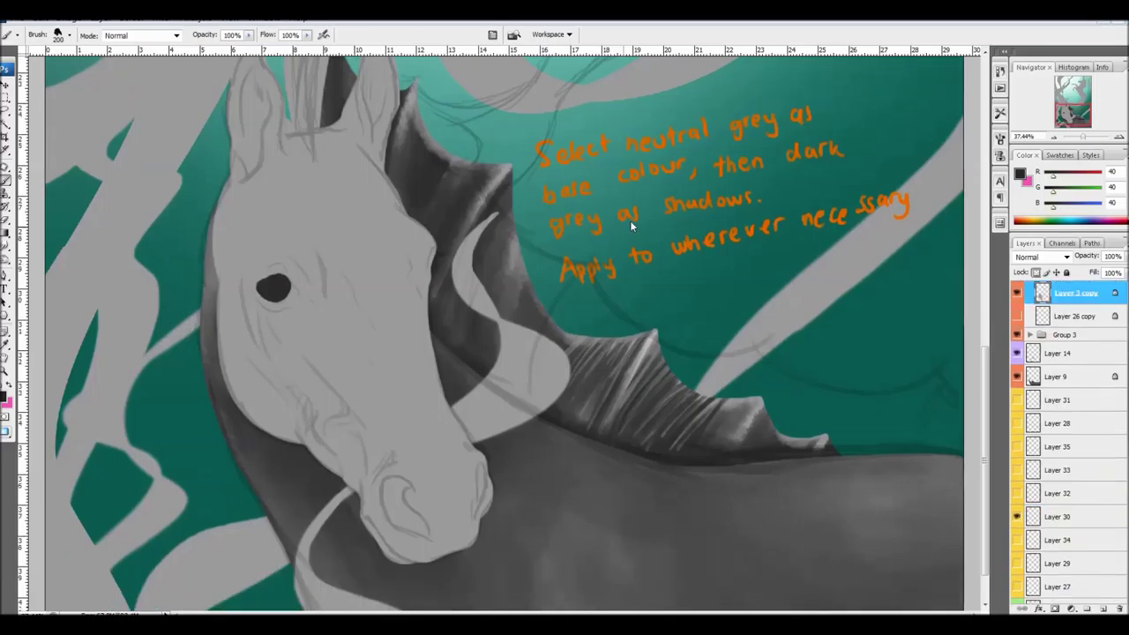
# - Paint dark grey shadows beside the horse's eye and along the cheekbone down to the mouth
pyautogui.press('[')
pyautogui.press('[')
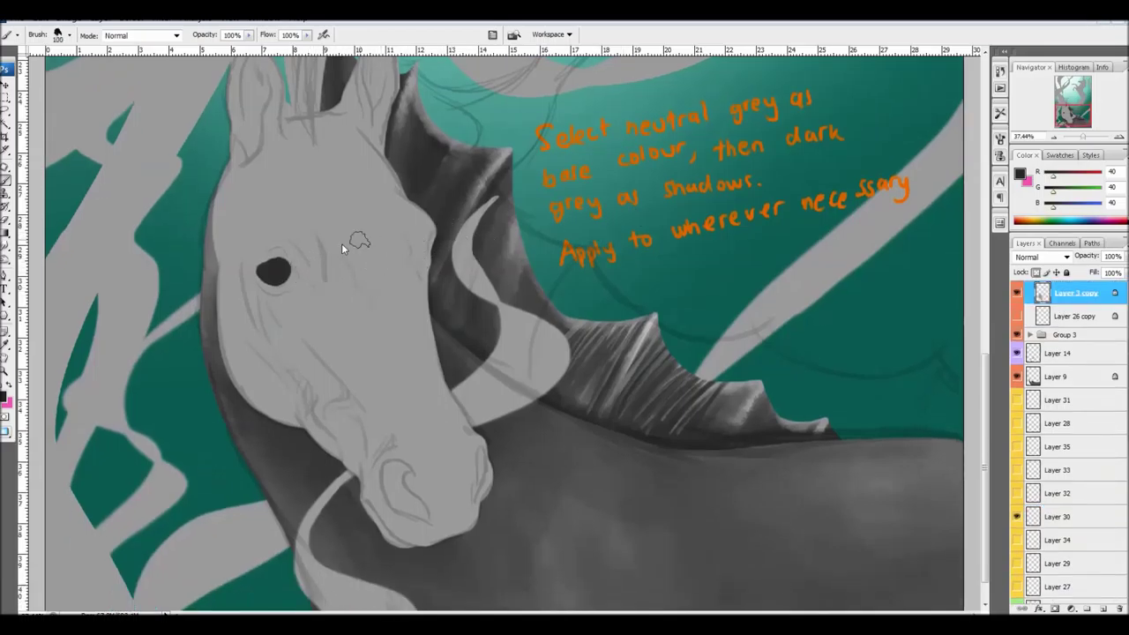
pyautogui.moveTo(319, 231); pyautogui.dragTo(326, 285)
pyautogui.moveTo(318, 231); pyautogui.dragTo(326, 289)
pyautogui.press(']')
pyautogui.moveTo(302, 340)
pyautogui.mouseDown()
pyautogui.moveTo(342, 390)
pyautogui.moveTo(325, 421)
pyautogui.moveTo(339, 415)
pyautogui.moveTo(363, 445)
pyautogui.mouseUp()
# - Darken the insides of both nostrils with a smaller dark grey brush
pyautogui.press('[')
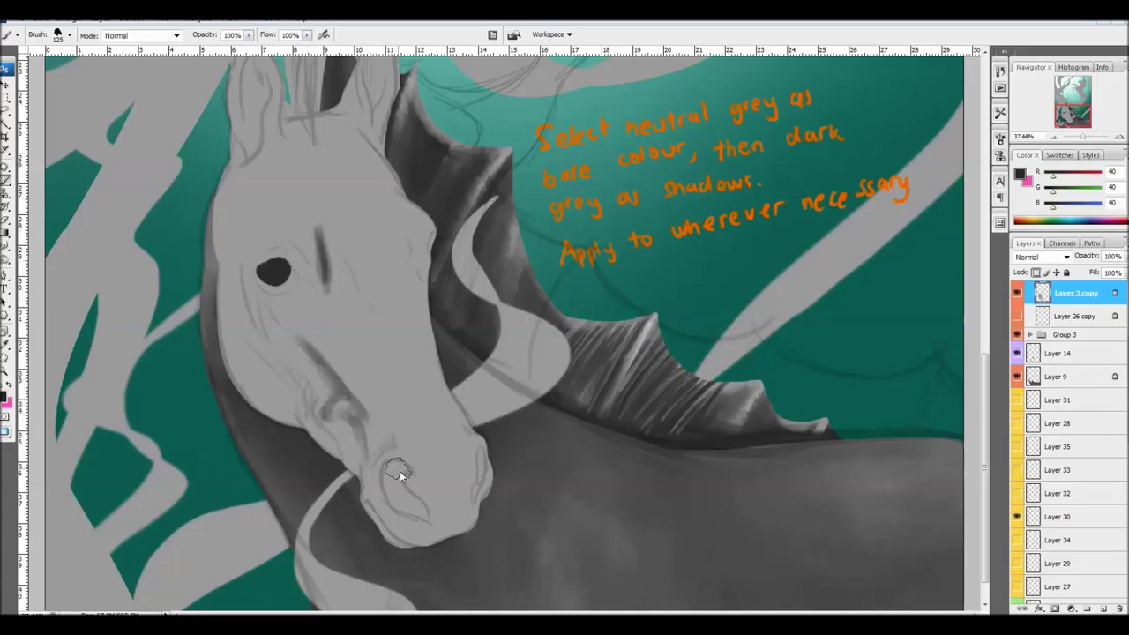
pyautogui.press('[')
pyautogui.press('[')
pyautogui.press('[')
pyautogui.moveTo(395, 469); pyautogui.dragTo(428, 518)
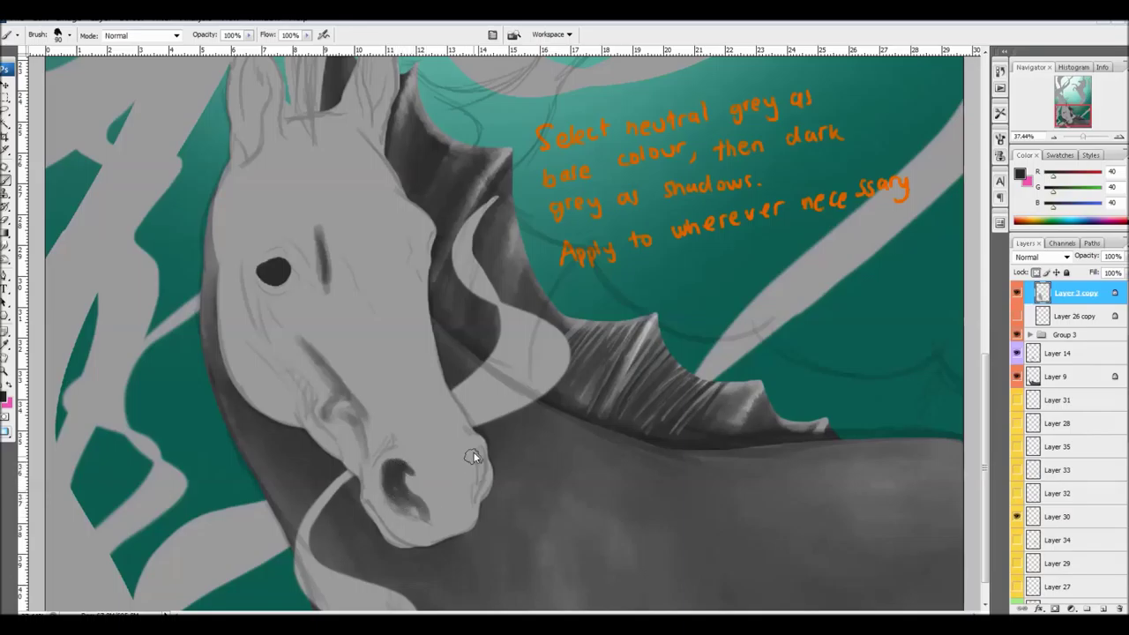
pyautogui.moveTo(480, 460); pyautogui.dragTo(476, 496)
# - Shade the cheek hollow and the folds running from the cheek down to the mouth
pyautogui.press(']')
pyautogui.moveTo(268, 358)
pyautogui.mouseDown()
pyautogui.moveTo(291, 375)
pyautogui.moveTo(279, 372)
pyautogui.mouseUp()
pyautogui.moveTo(281, 385)
pyautogui.mouseDown()
pyautogui.moveTo(238, 342)
pyautogui.moveTo(258, 382)
pyautogui.moveTo(274, 352)
pyautogui.mouseUp()
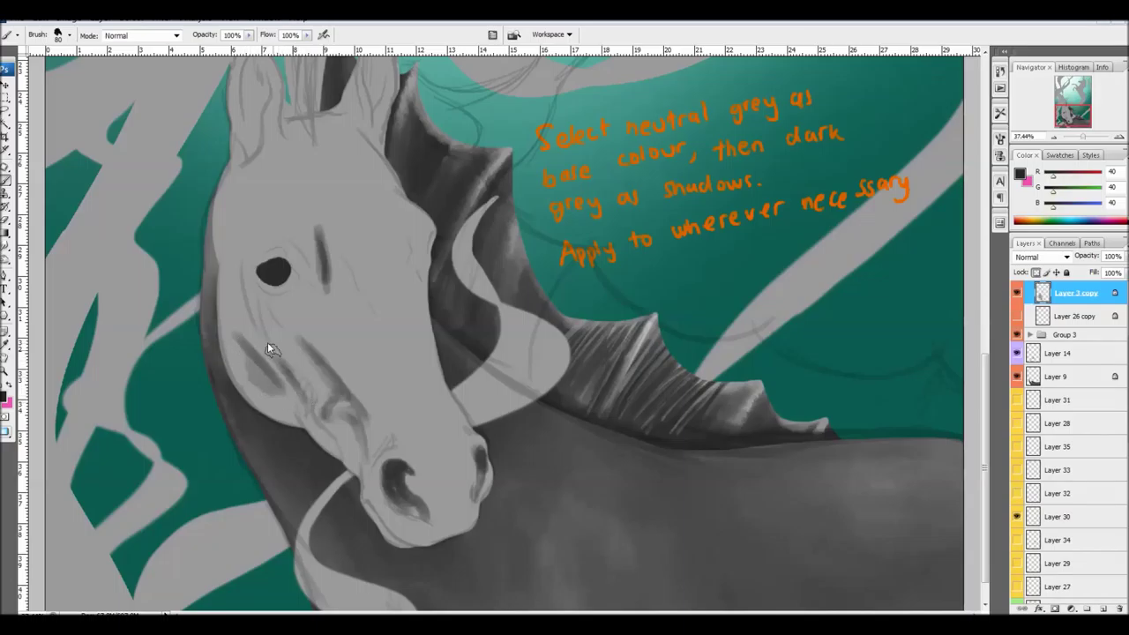
pyautogui.moveTo(341, 458); pyautogui.dragTo(293, 372)
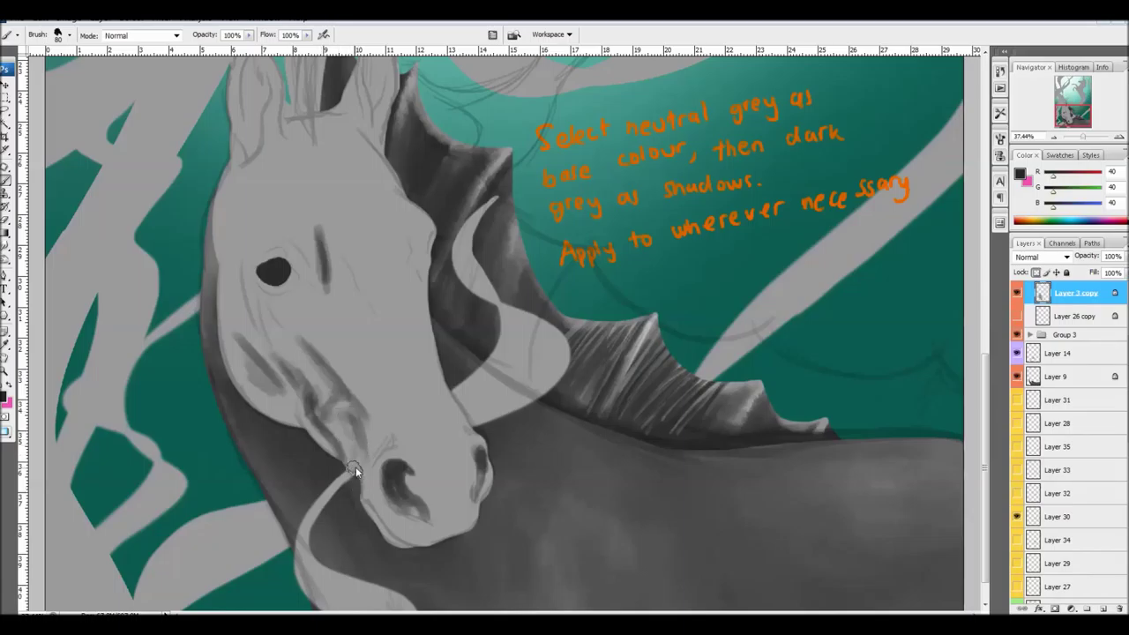
# - Shade the muzzle around the nostrils and across the nose with a larger dark grey brush
pyautogui.press(']')
pyautogui.press(']')
pyautogui.press(']')
pyautogui.moveTo(366, 484)
pyautogui.mouseDown()
pyautogui.moveTo(420, 555)
pyautogui.moveTo(387, 511)
pyautogui.moveTo(436, 539)
pyautogui.moveTo(487, 509)
pyautogui.moveTo(443, 501)
pyautogui.moveTo(434, 469)
pyautogui.moveTo(456, 501)
pyautogui.moveTo(468, 441)
pyautogui.moveTo(363, 463)
pyautogui.moveTo(464, 440)
pyautogui.moveTo(451, 427)
pyautogui.moveTo(433, 453)
pyautogui.moveTo(442, 474)
pyautogui.moveTo(373, 429)
pyautogui.moveTo(476, 421)
pyautogui.mouseUp()
# - Paint a broad shadow down the forehead between the eye and the nose bridge
pyautogui.press(']')
pyautogui.press(']')
pyautogui.press(']')
pyautogui.moveTo(343, 259); pyautogui.dragTo(379, 328)
# - Shade the brow arch around the eye socket and the creases running from the eye down the cheek
pyautogui.press('[')
pyautogui.press('[')
pyautogui.press('[')
pyautogui.press('[')
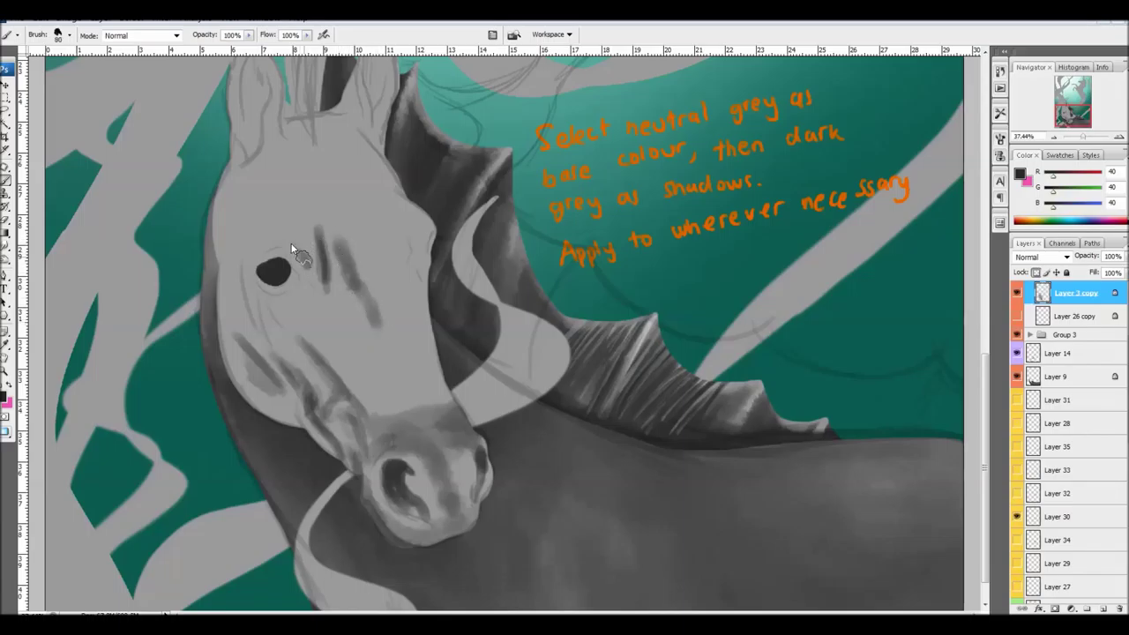
pyautogui.press(']')
pyautogui.moveTo(279, 231)
pyautogui.mouseDown()
pyautogui.moveTo(244, 281)
pyautogui.moveTo(239, 255)
pyautogui.moveTo(256, 331)
pyautogui.mouseUp()
pyautogui.press('[')
pyautogui.press('[')
pyautogui.press('[')
pyautogui.moveTo(256, 281)
pyautogui.mouseDown()
pyautogui.moveTo(288, 351)
pyautogui.moveTo(300, 345)
pyautogui.mouseUp()
# - Outline the eyelids and the inner corner of the eye with a fine dark grey brush
pyautogui.press('[')
pyautogui.press('[')
pyautogui.press('[')
pyautogui.press('[')
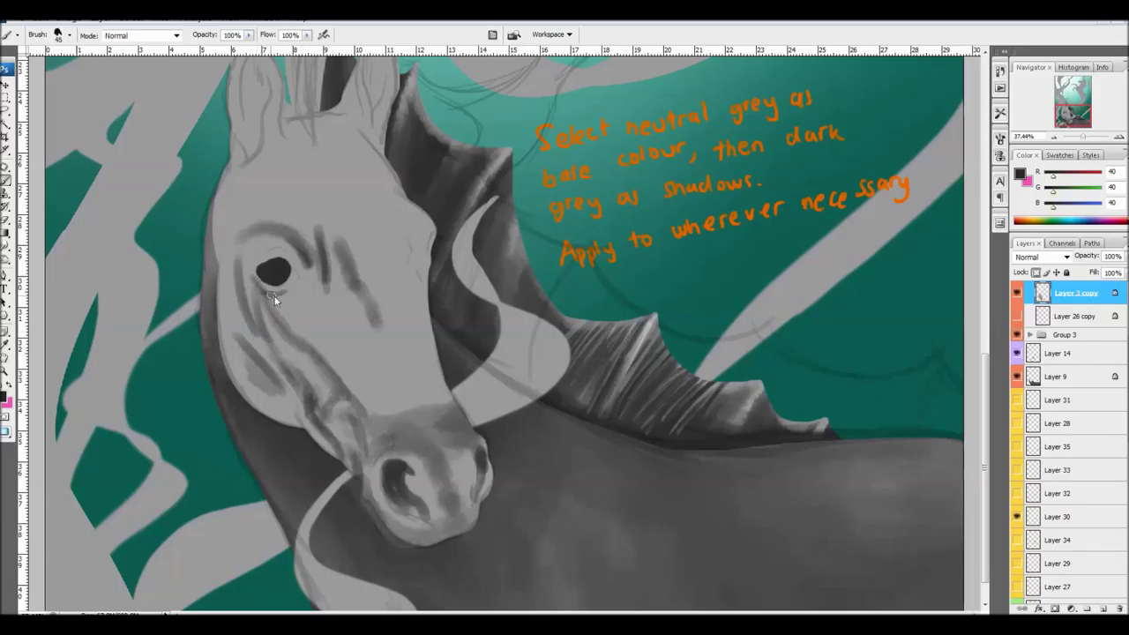
pyautogui.press('[')
pyautogui.press('[')
pyautogui.moveTo(284, 278); pyautogui.dragTo(295, 284)
# - Shade the outer cheek and jawline from beside the eye down toward the chin
pyautogui.press(']')
pyautogui.moveTo(220, 280)
pyautogui.mouseDown()
pyautogui.moveTo(224, 372)
pyautogui.moveTo(204, 269)
pyautogui.moveTo(256, 412)
pyautogui.moveTo(302, 432)
pyautogui.mouseUp()
pyautogui.press('[')
pyautogui.press('[')
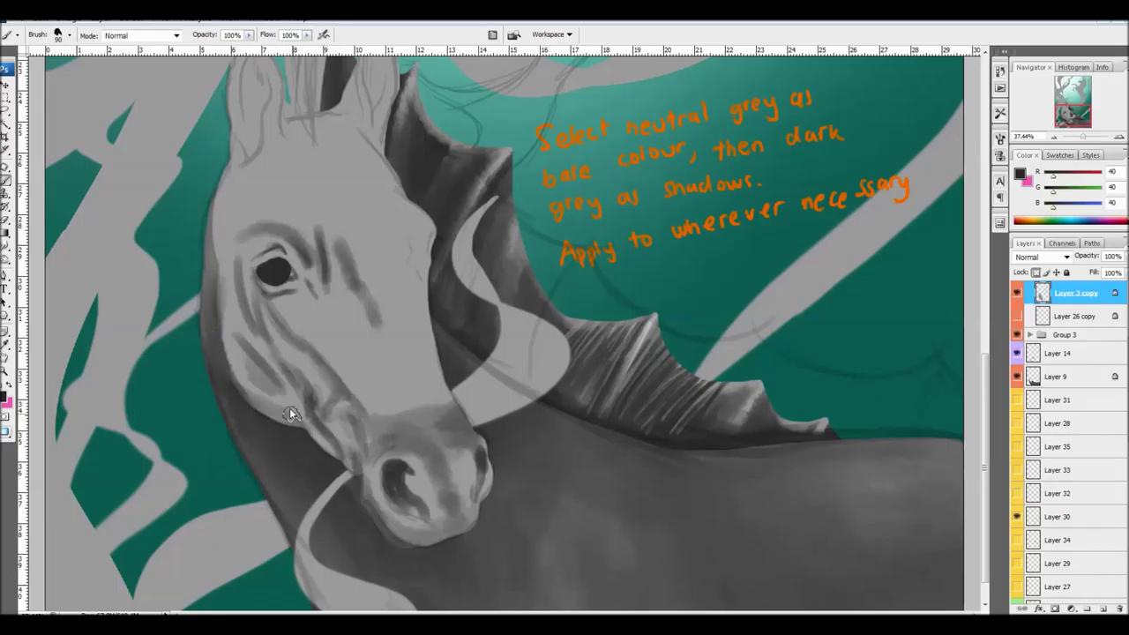
# - Deepen the shadow along the outer edge of the face from brow to jaw with a 200 px brush
pyautogui.press(']')
pyautogui.press(']')
pyautogui.press(']')
pyautogui.press(']')
pyautogui.press(']')
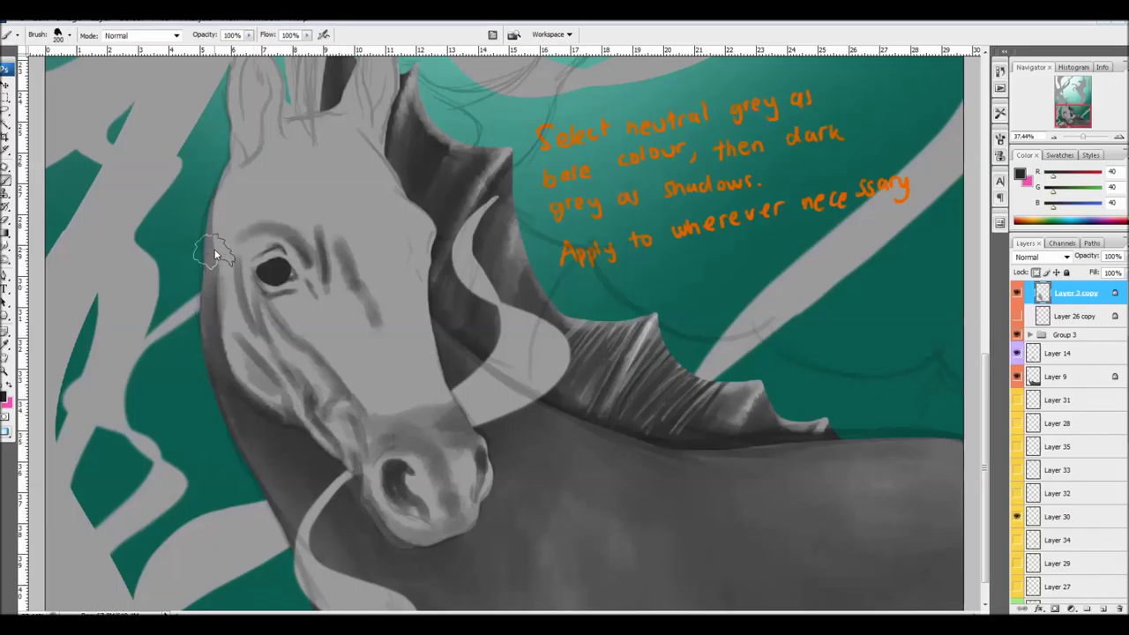
pyautogui.moveTo(214, 250); pyautogui.dragTo(293, 430)
pyautogui.press('[')
pyautogui.press('[')
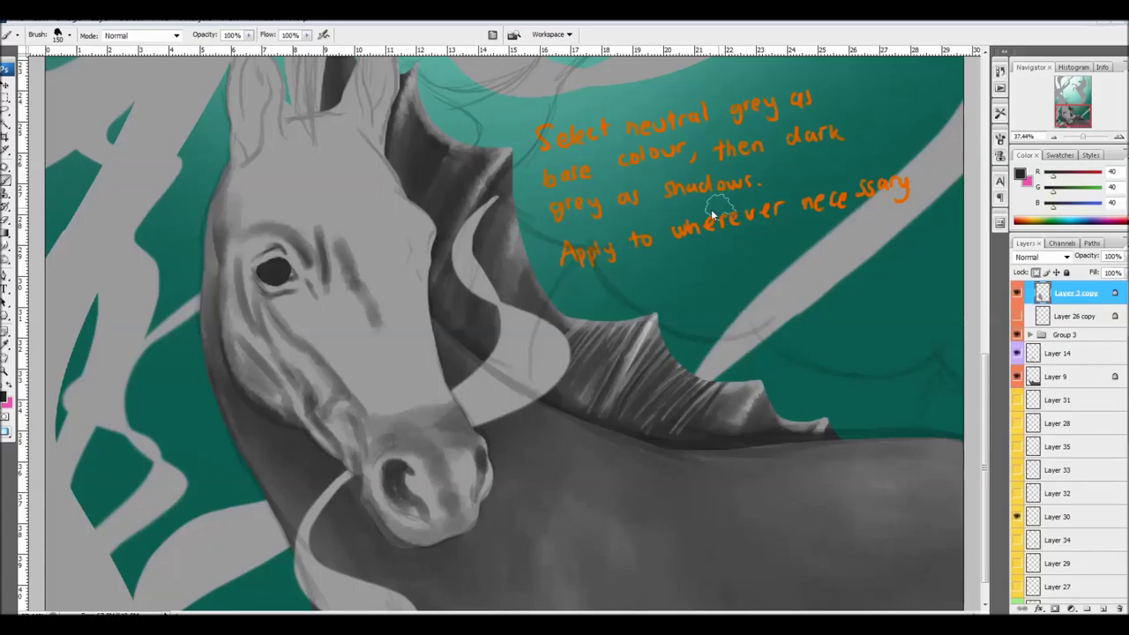
# - Hide the Layer 30 note and show the Layer 32 note about blending with the middle colour
pyautogui.click(1016, 516)
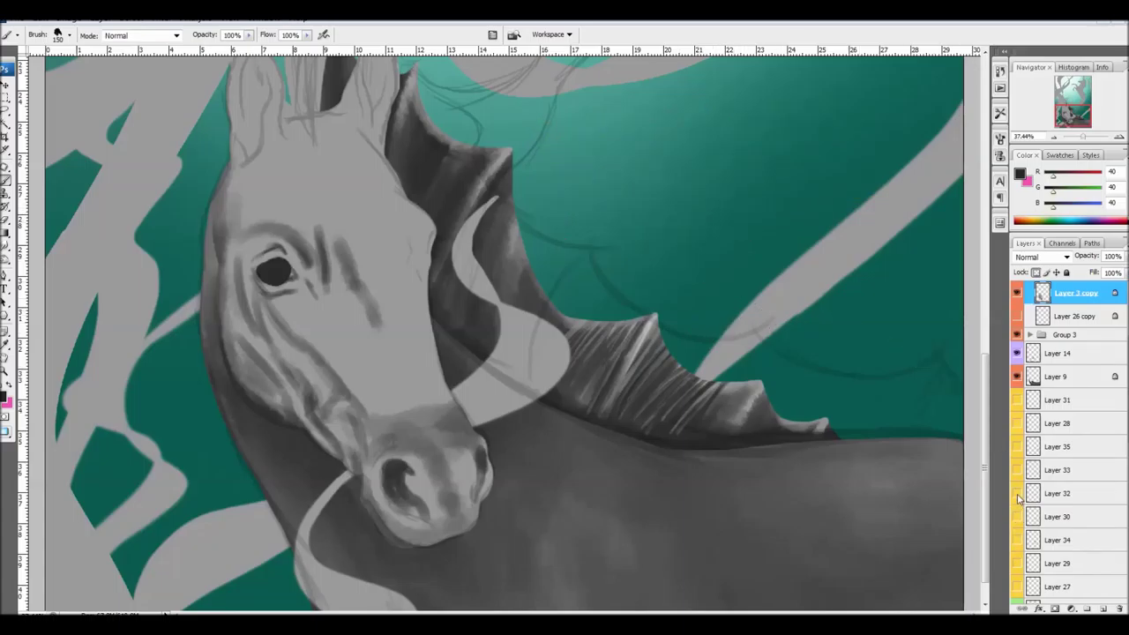
pyautogui.click(1016, 493)
pyautogui.scroll(-2, 615, 257)
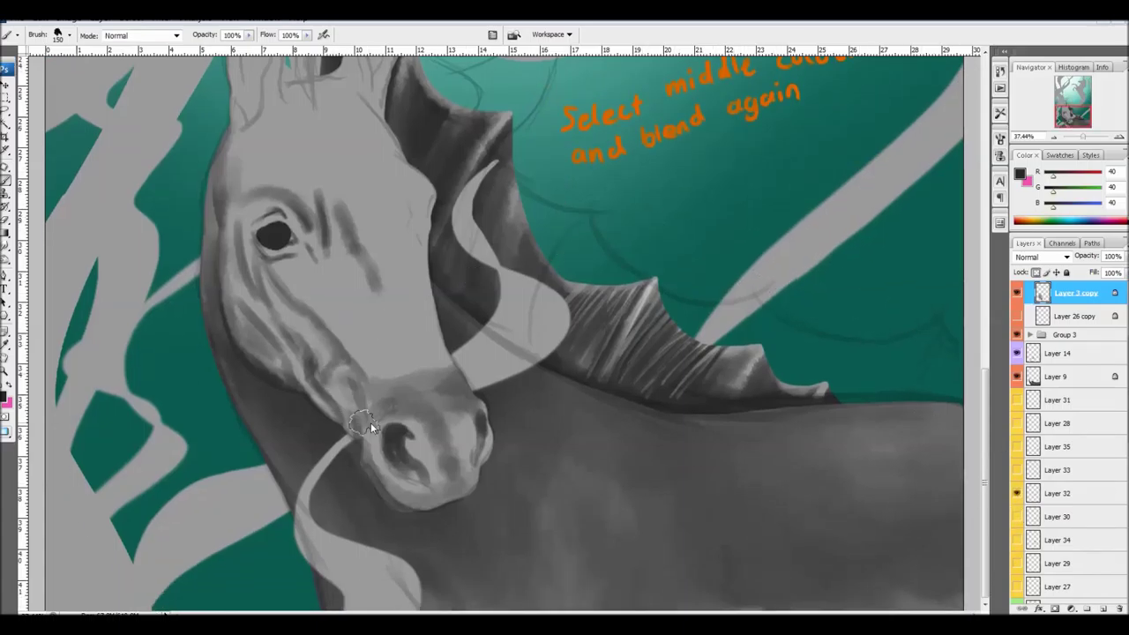
# - Blend the shadows across the cheek, nose side and area below the eye with sampled mid greys
pyautogui.moveTo(268, 343)
pyautogui.mouseDown()
pyautogui.moveTo(237, 230)
pyautogui.moveTo(266, 313)
pyautogui.moveTo(268, 289)
pyautogui.moveTo(288, 326)
pyautogui.moveTo(270, 275)
pyautogui.moveTo(315, 309)
pyautogui.mouseUp()
pyautogui.keyDown('alt'); pyautogui.click(297, 301); pyautogui.keyUp('alt')
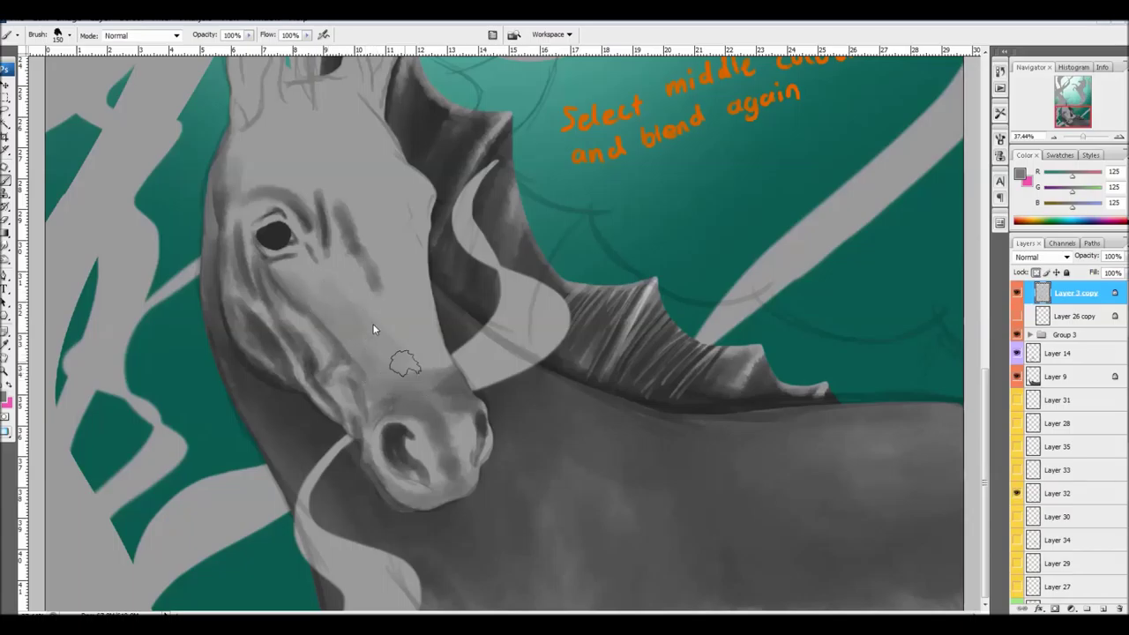
pyautogui.press('[')
pyautogui.press('[')
pyautogui.press('[')
pyautogui.press('[')
pyautogui.keyDown('alt'); pyautogui.click(302, 262); pyautogui.keyUp('alt')
pyautogui.moveTo(294, 258); pyautogui.dragTo(275, 267)
pyautogui.keyDown('alt'); pyautogui.click(289, 294); pyautogui.keyUp('alt')
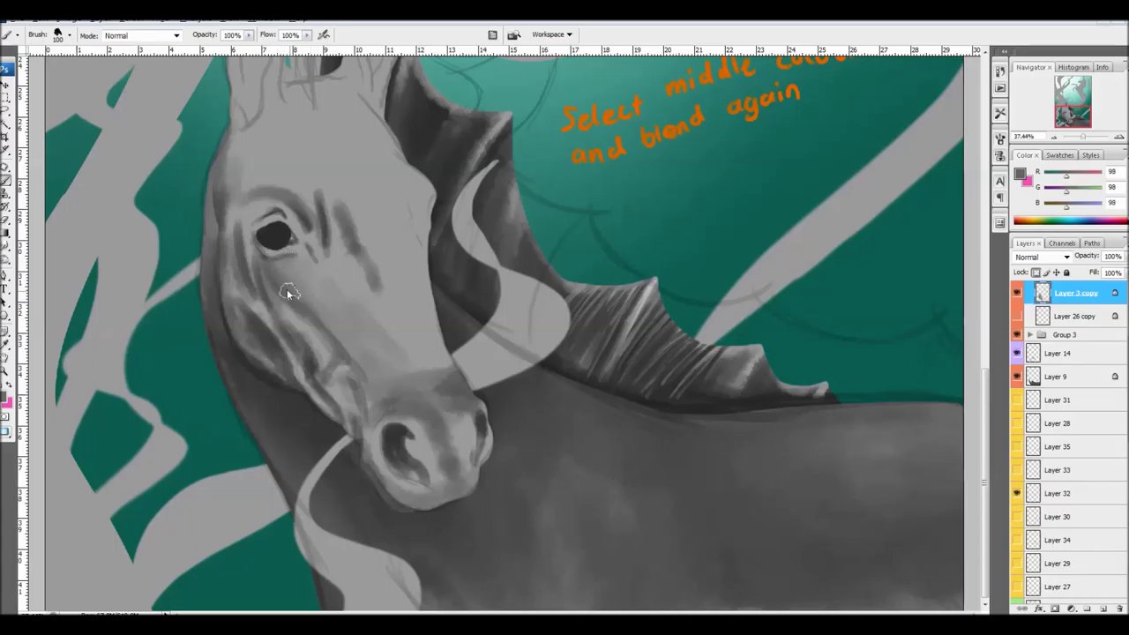
# - Smooth the brow and upper eyelid shading using greys sampled around the eye
pyautogui.keyDown('alt'); pyautogui.click(282, 222); pyautogui.keyUp('alt')
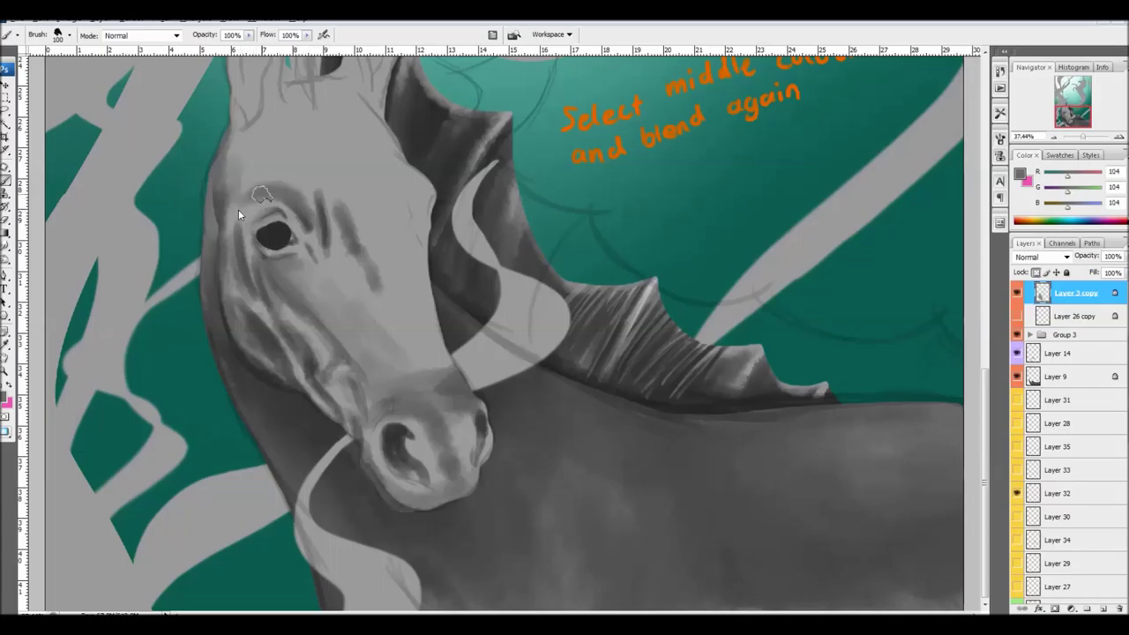
pyautogui.keyDown('alt'); pyautogui.click(291, 205); pyautogui.keyUp('alt')
pyautogui.keyDown('alt'); pyautogui.click(307, 220); pyautogui.keyUp('alt')
pyautogui.moveTo(308, 222)
pyautogui.mouseDown()
pyautogui.moveTo(259, 182)
pyautogui.moveTo(237, 208)
pyautogui.moveTo(276, 184)
pyautogui.moveTo(310, 214)
pyautogui.mouseUp()
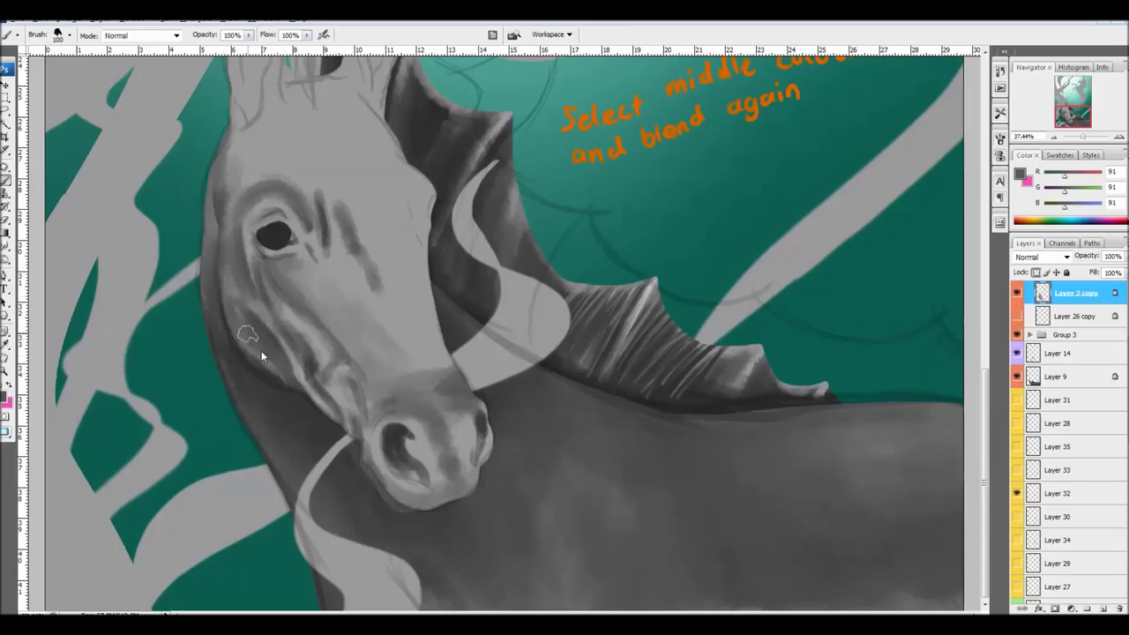
# - Blend the cheek hollow and jaw shadows up toward the eye with a sampled darker grey
pyautogui.keyDown('alt'); pyautogui.click(302, 352); pyautogui.keyUp('alt')
pyautogui.moveTo(247, 319); pyautogui.dragTo(226, 277)
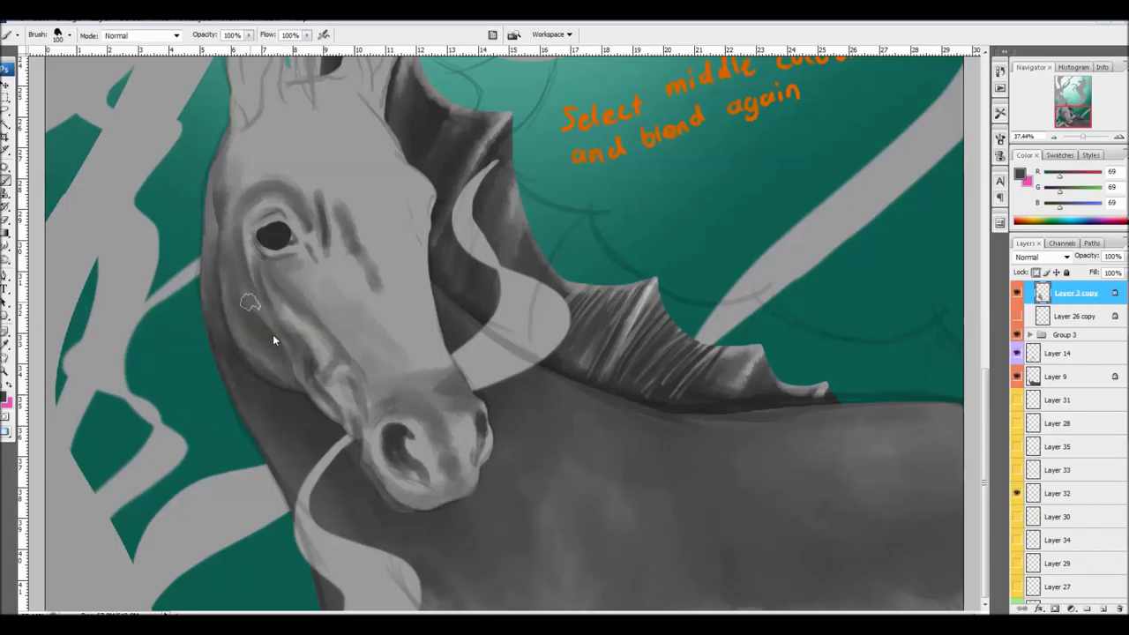
pyautogui.moveTo(313, 343)
pyautogui.mouseDown()
pyautogui.moveTo(257, 271)
pyautogui.moveTo(244, 242)
pyautogui.moveTo(257, 252)
pyautogui.moveTo(244, 219)
pyautogui.mouseUp()
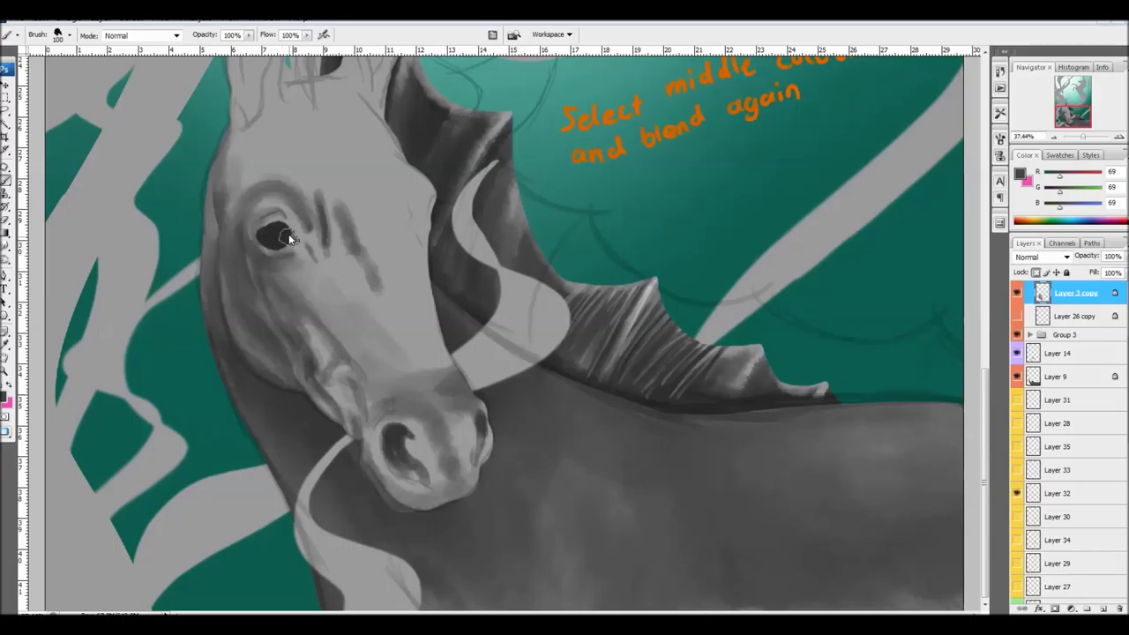
# - Refine the eye's rim and upper eyelid with a 45 px brush and sampled greys
pyautogui.moveTo(275, 224); pyautogui.dragTo(290, 240)
pyautogui.press('[')
pyautogui.keyDown('alt'); pyautogui.click(294, 243); pyautogui.keyUp('alt')
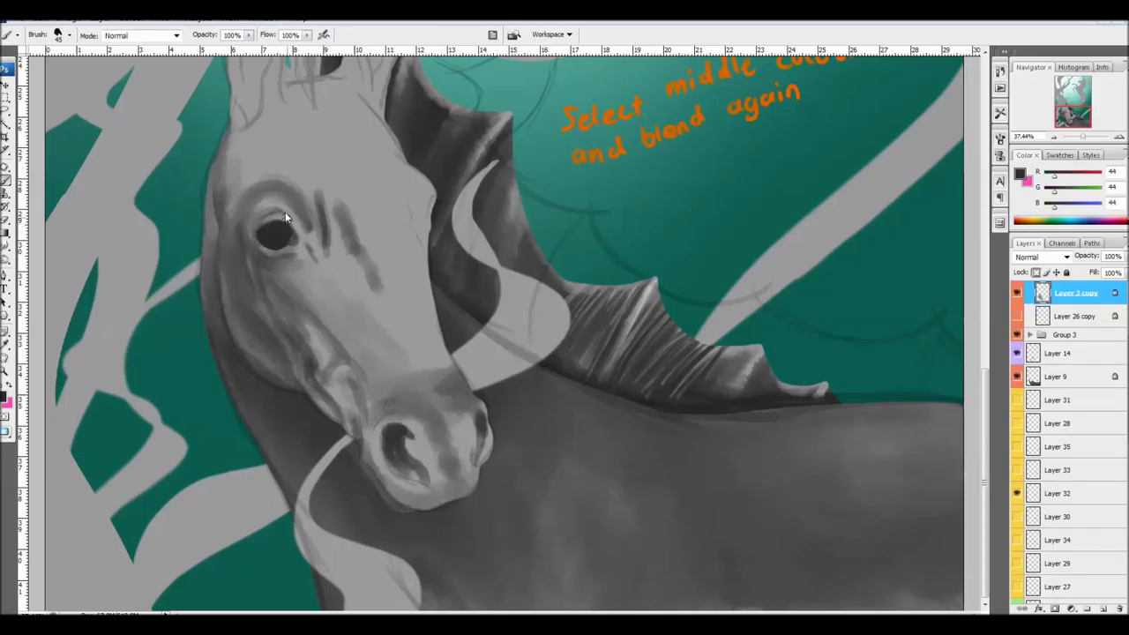
pyautogui.keyDown('alt'); pyautogui.click(255, 216); pyautogui.keyUp('alt')
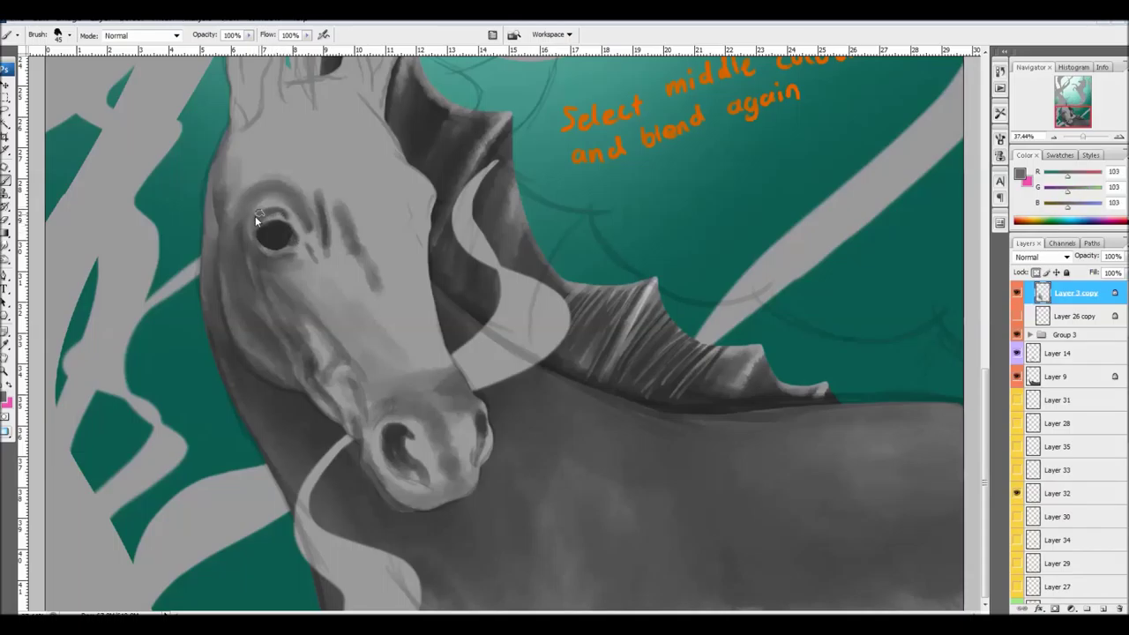
# - Blend the cheekbone ridge below the eye into the nose side with sampled greys
pyautogui.keyDown('alt'); pyautogui.click(292, 266); pyautogui.keyUp('alt')
pyautogui.keyDown('alt'); pyautogui.click(318, 338); pyautogui.keyUp('alt')
pyautogui.keyDown('alt'); pyautogui.click(284, 344); pyautogui.keyUp('alt')
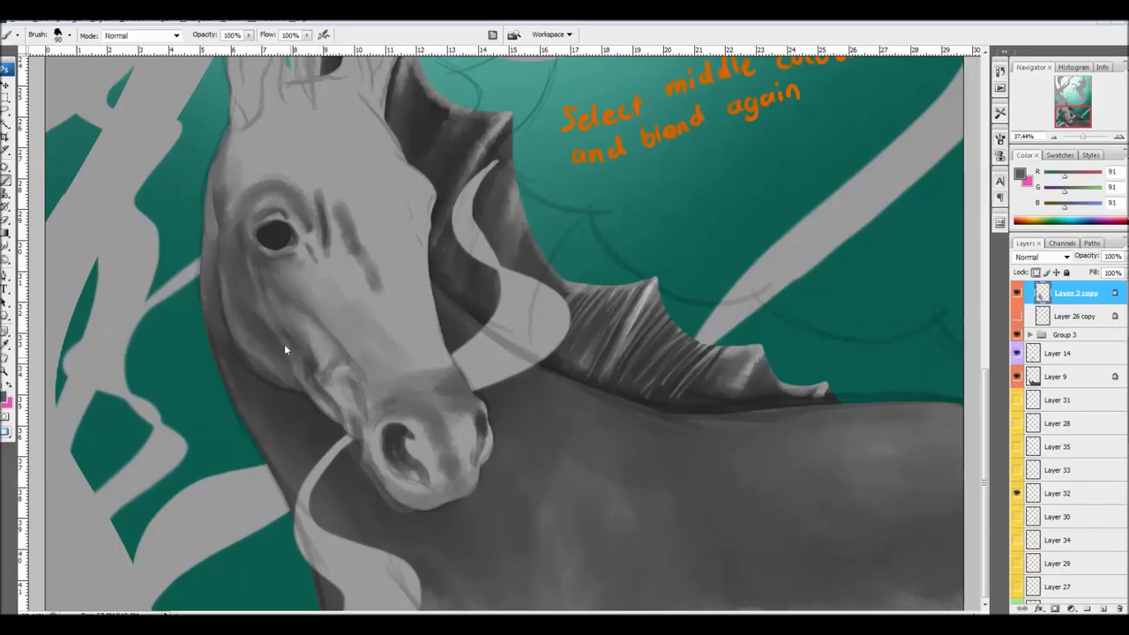
pyautogui.keyDown('alt'); pyautogui.click(340, 343); pyautogui.keyUp('alt')
pyautogui.keyDown('alt'); pyautogui.click(355, 370); pyautogui.keyUp('alt')
pyautogui.moveTo(327, 327); pyautogui.dragTo(335, 312)
# - Smooth the shading around the mouth corner and lower cheekbone with greys sampled near the muzzle
pyautogui.keyDown('alt'); pyautogui.click(372, 396); pyautogui.keyUp('alt')
pyautogui.keyDown('alt'); pyautogui.click(390, 405); pyautogui.keyUp('alt')
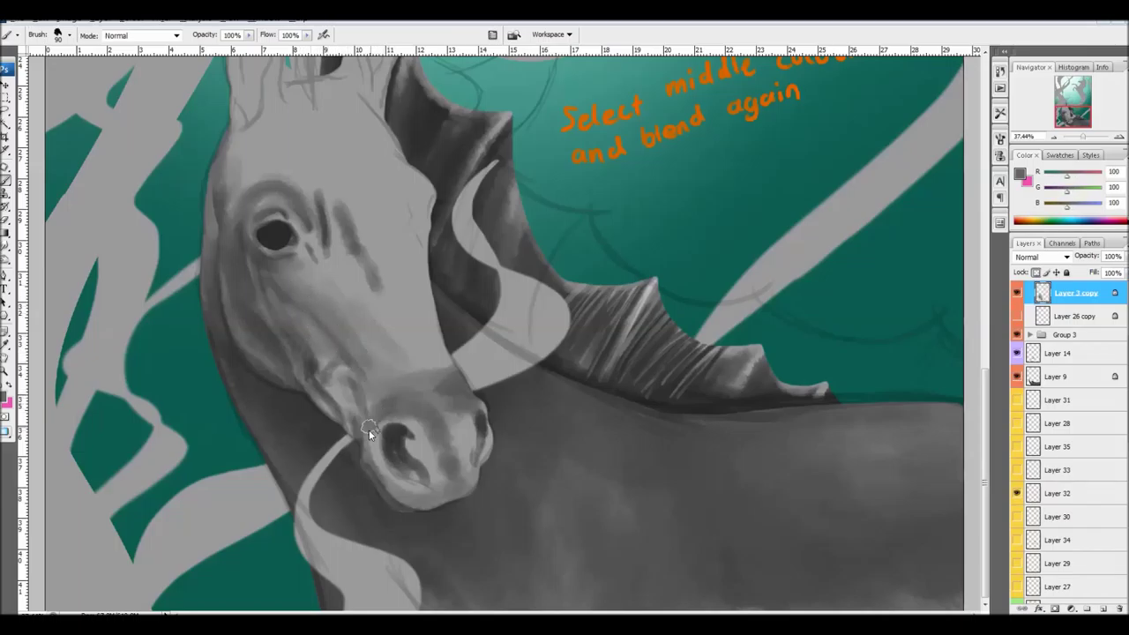
pyautogui.keyDown('alt'); pyautogui.click(353, 381); pyautogui.keyUp('alt')
pyautogui.keyDown('alt'); pyautogui.click(352, 360); pyautogui.keyUp('alt')
pyautogui.moveTo(295, 302); pyautogui.dragTo(329, 377)
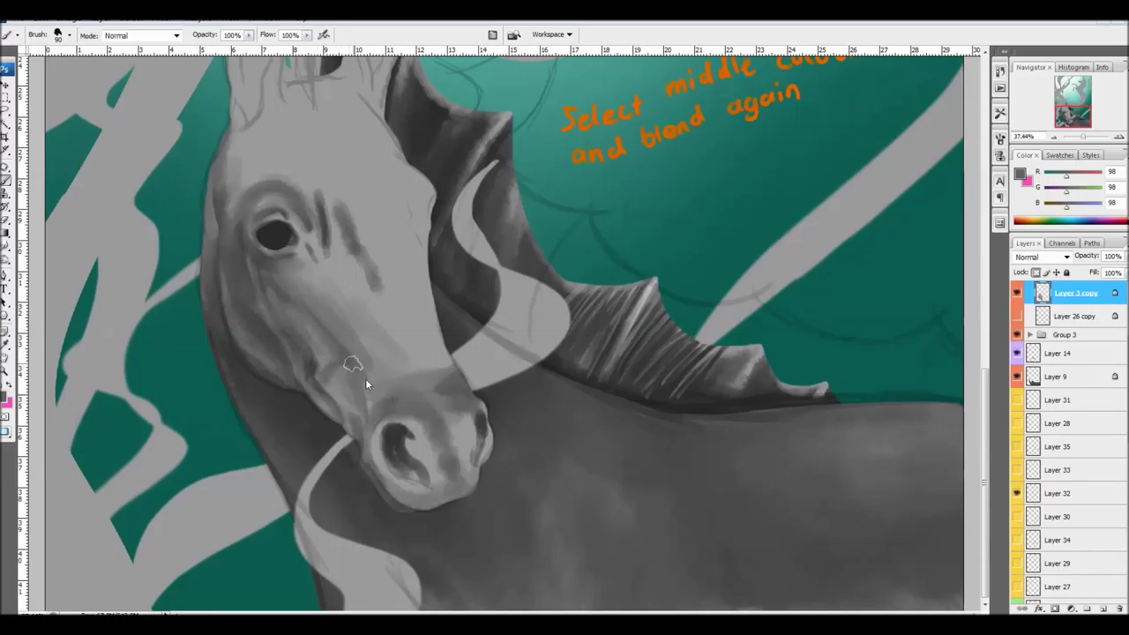
# - Blend the area below the eye and the dark streaks beside it with a 125 px brush and sampled greys
pyautogui.keyDown('alt'); pyautogui.click(306, 310); pyautogui.keyUp('alt')
pyautogui.press(']')
pyautogui.press(']')
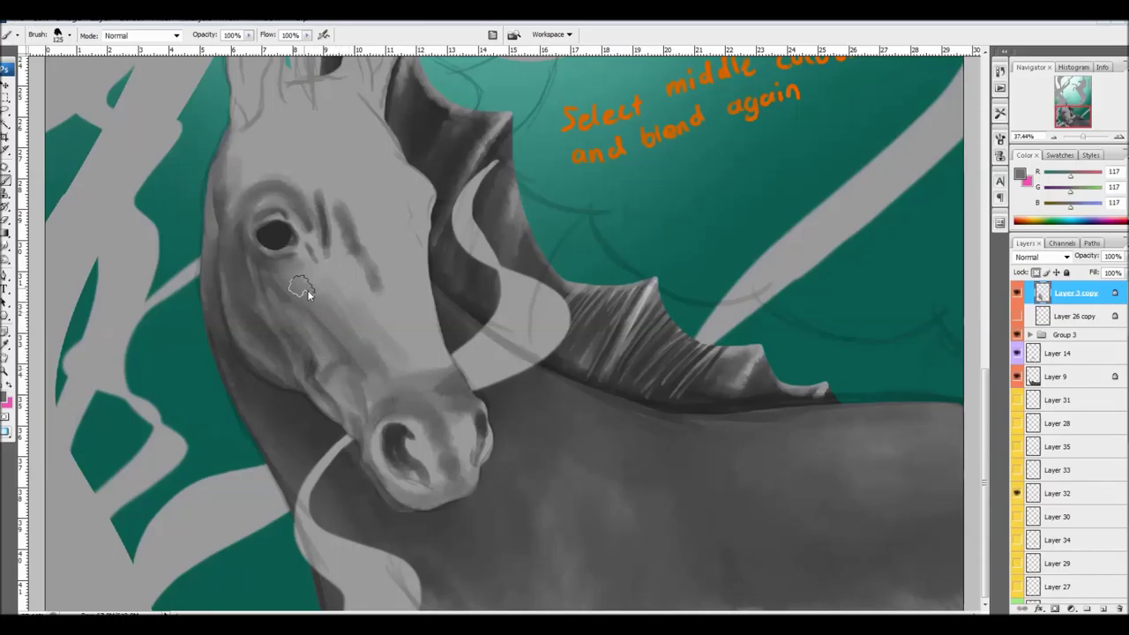
pyautogui.moveTo(338, 319); pyautogui.dragTo(312, 248)
pyautogui.keyDown('alt'); pyautogui.click(320, 231); pyautogui.keyUp('alt')
pyautogui.keyDown('alt'); pyautogui.click(320, 212); pyautogui.keyUp('alt')
pyautogui.moveTo(320, 209)
pyautogui.mouseDown()
pyautogui.moveTo(355, 256)
pyautogui.moveTo(358, 289)
pyautogui.mouseUp()
pyautogui.keyDown('alt'); pyautogui.click(324, 231); pyautogui.keyUp('alt')
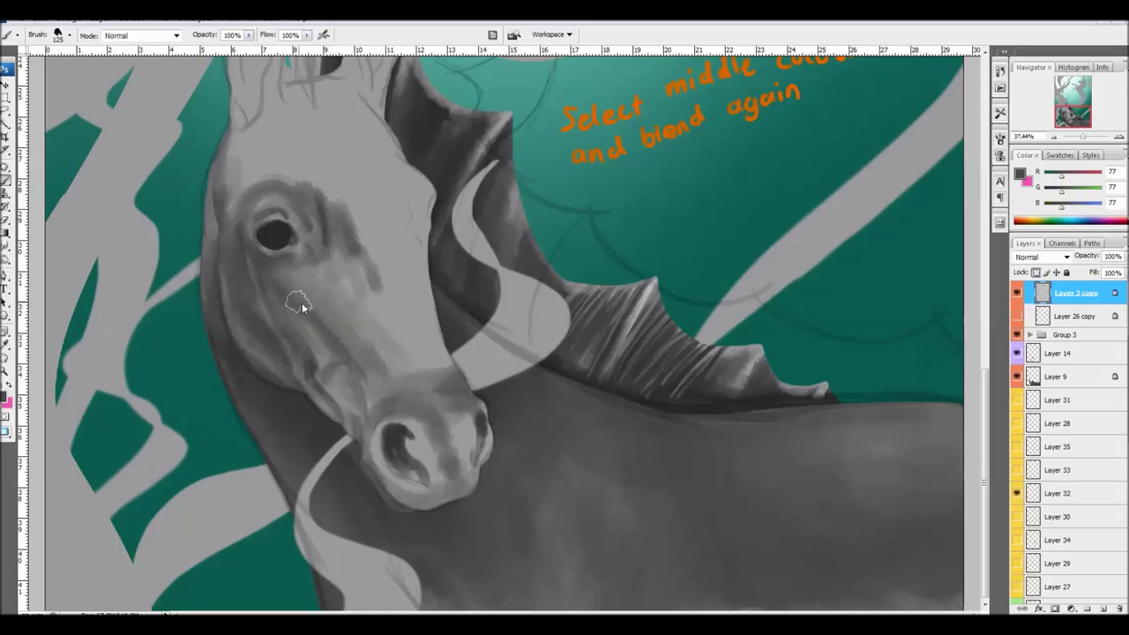
# - Tone the nose side, the nostril's rim and the cheek hollow with greys sampled from the head
pyautogui.moveTo(359, 337); pyautogui.dragTo(391, 369)
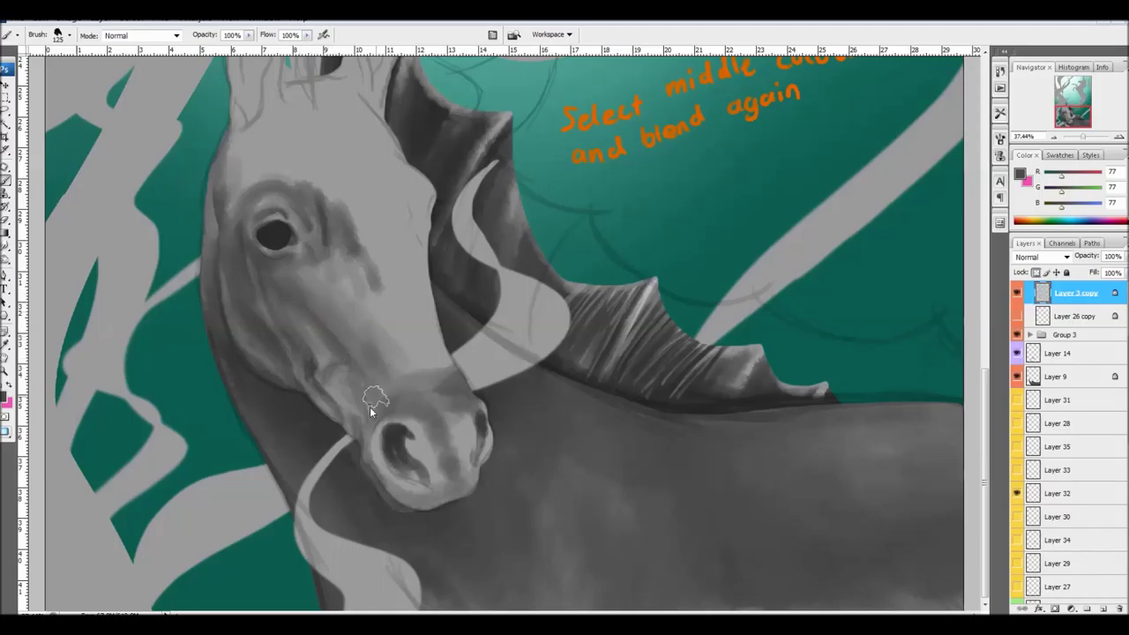
pyautogui.keyDown('alt'); pyautogui.click(423, 449); pyautogui.keyUp('alt')
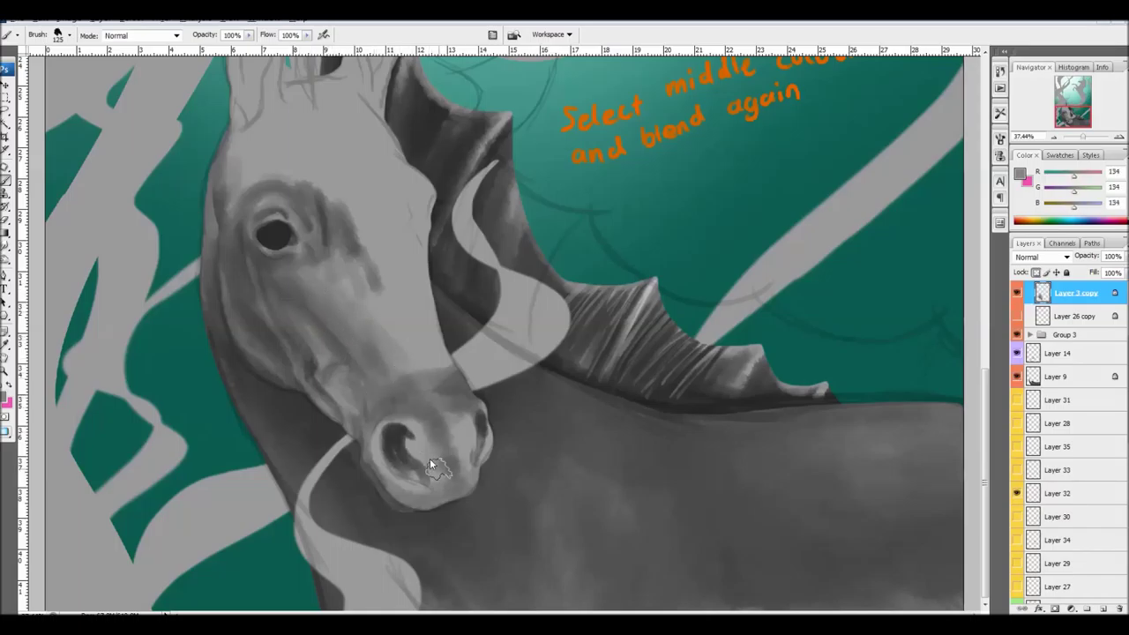
pyautogui.moveTo(410, 417); pyautogui.dragTo(385, 461)
pyautogui.keyDown('alt'); pyautogui.click(320, 390); pyautogui.keyUp('alt')
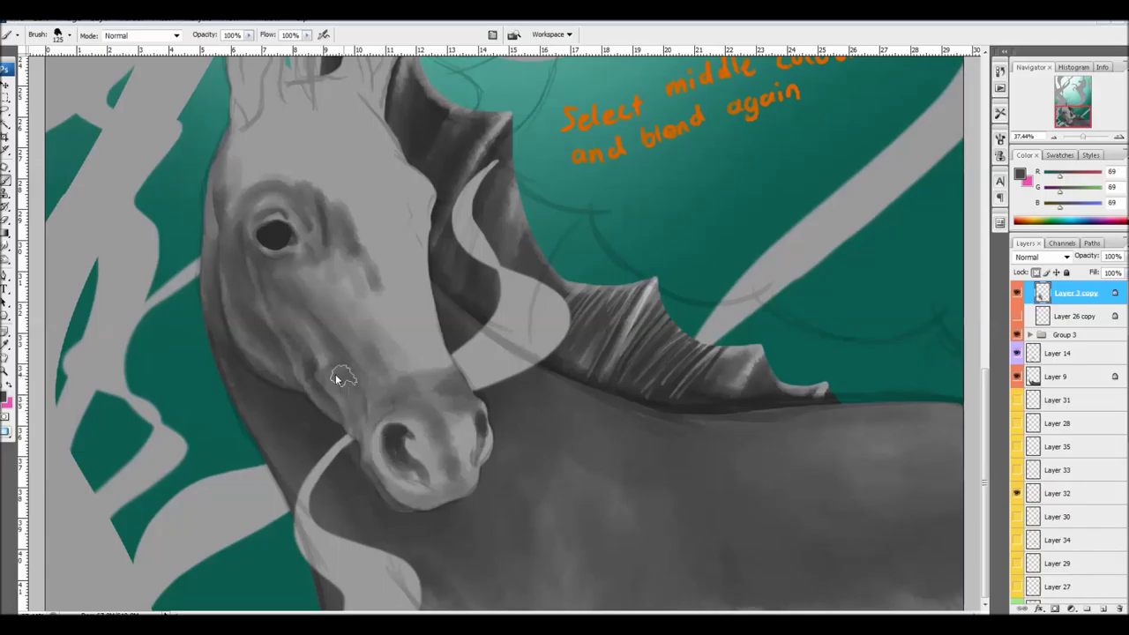
pyautogui.moveTo(281, 305); pyautogui.dragTo(276, 339)
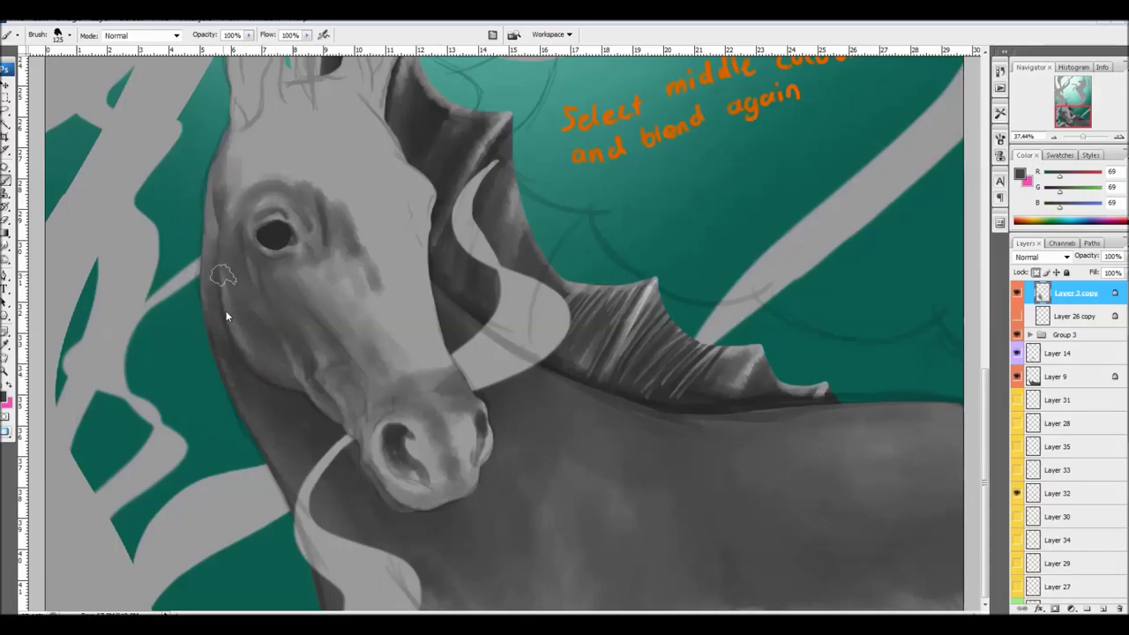
# - Smooth the cheek and jaw shading down toward the mouth corner with sampled middle and dark greys
pyautogui.keyDown('alt'); pyautogui.click(352, 309); pyautogui.keyUp('alt')
pyautogui.keyDown('alt'); pyautogui.click(328, 320); pyautogui.keyUp('alt')
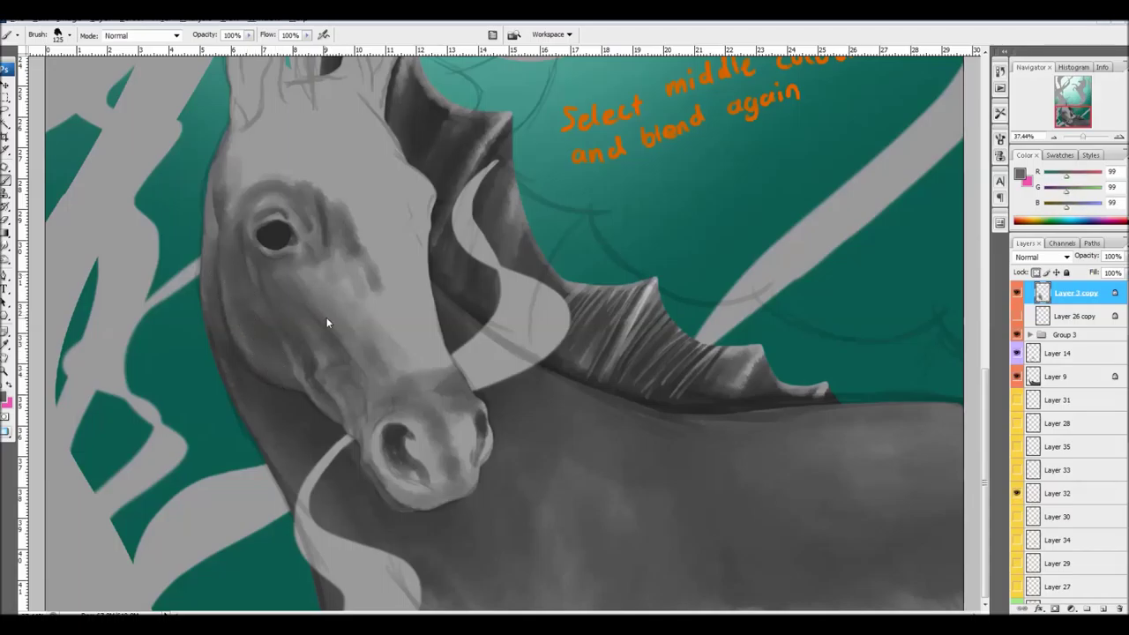
pyautogui.keyDown('alt'); pyautogui.click(254, 342); pyautogui.keyUp('alt')
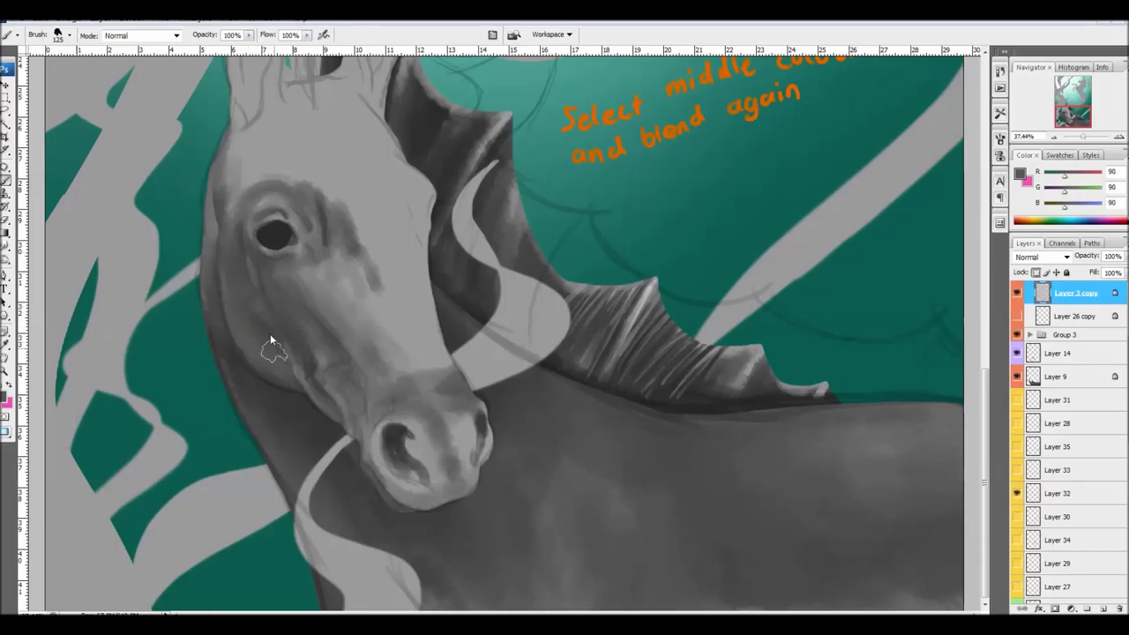
pyautogui.keyDown('alt'); pyautogui.click(294, 349); pyautogui.keyUp('alt')
pyautogui.moveTo(306, 386)
pyautogui.mouseDown()
pyautogui.moveTo(345, 431)
pyautogui.moveTo(314, 385)
pyautogui.moveTo(327, 373)
pyautogui.moveTo(375, 397)
pyautogui.mouseUp()
# - Hide the sketch lines on Layer 7
pyautogui.scroll(1, 590, 305)
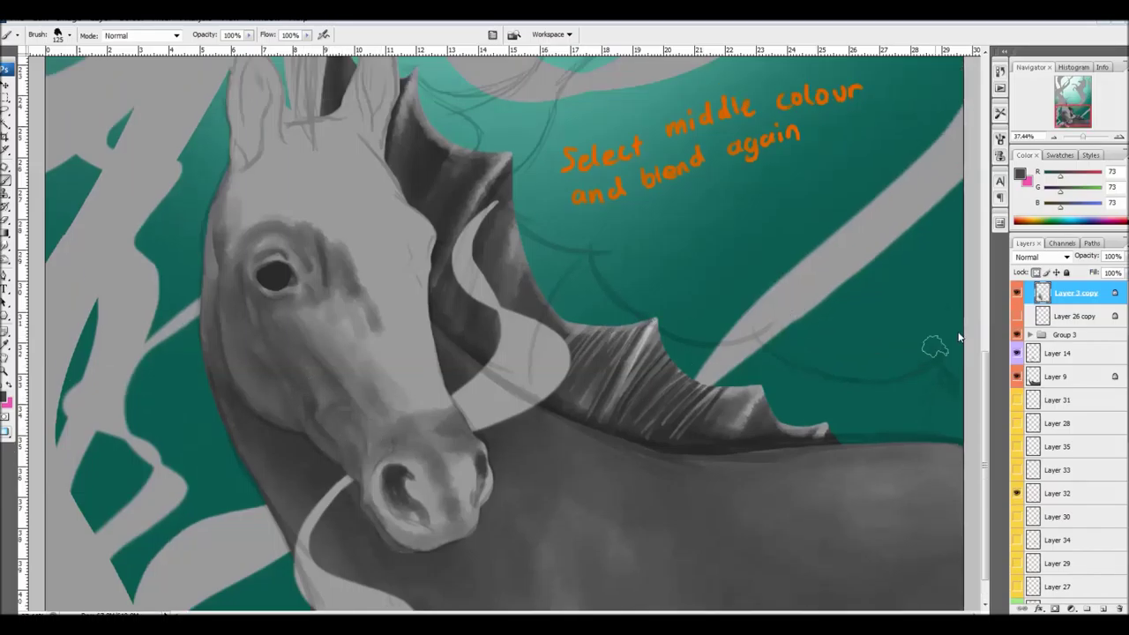
pyautogui.scroll(5, 1058, 397)
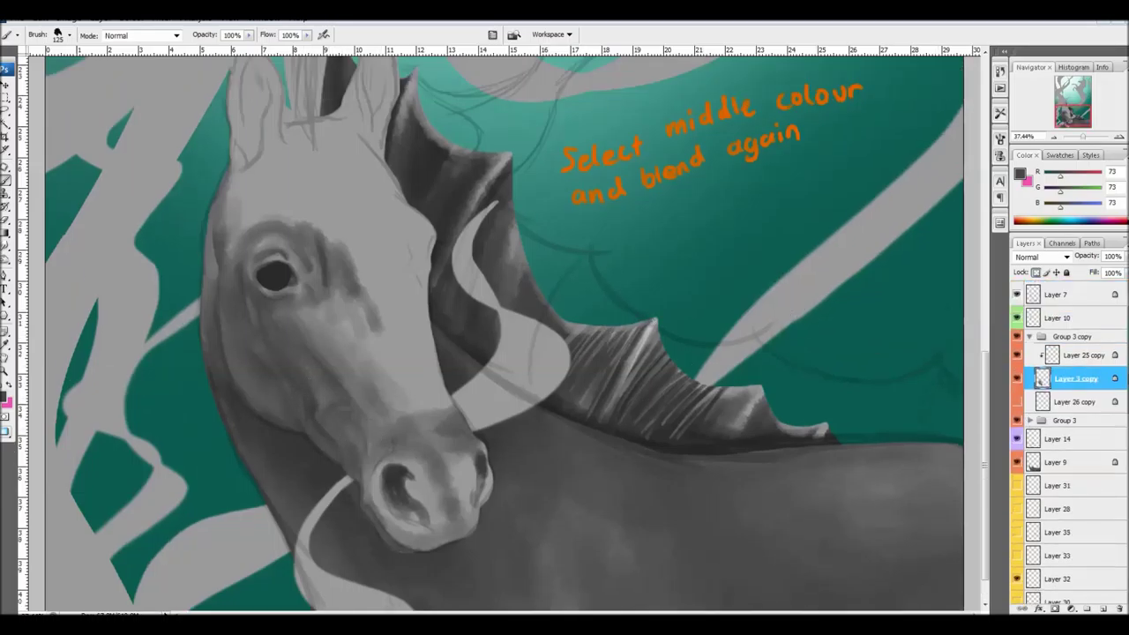
pyautogui.click(1017, 312)
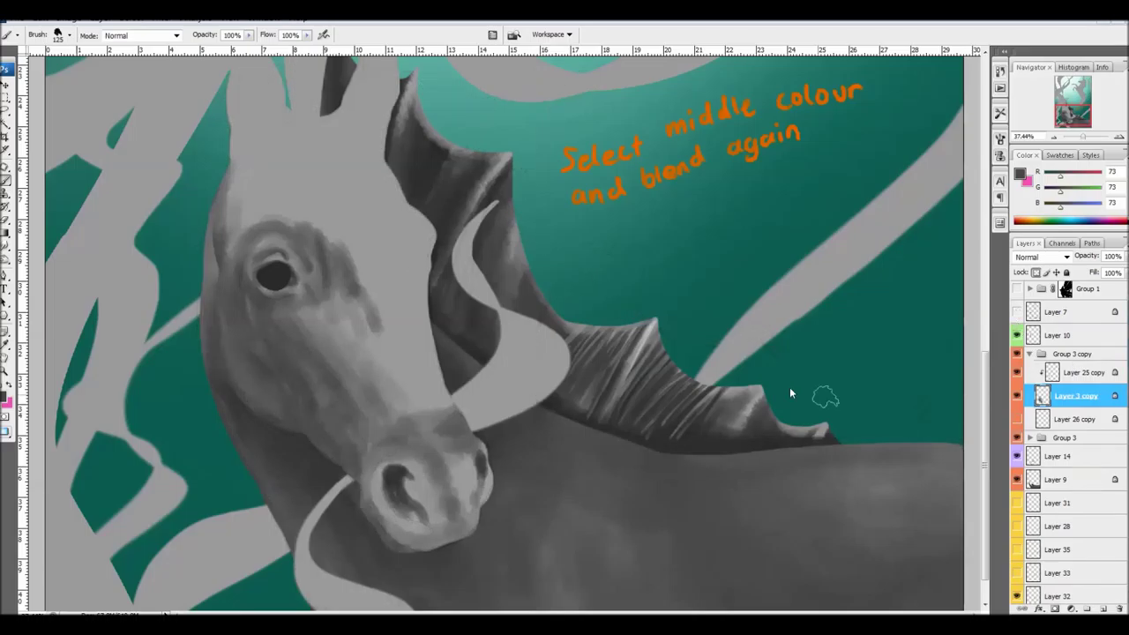
# - Sample the pupil's near-black grey and deepen the shadows under the cheekbone and around the eye
pyautogui.keyDown('alt'); pyautogui.click(280, 283); pyautogui.keyUp('alt')
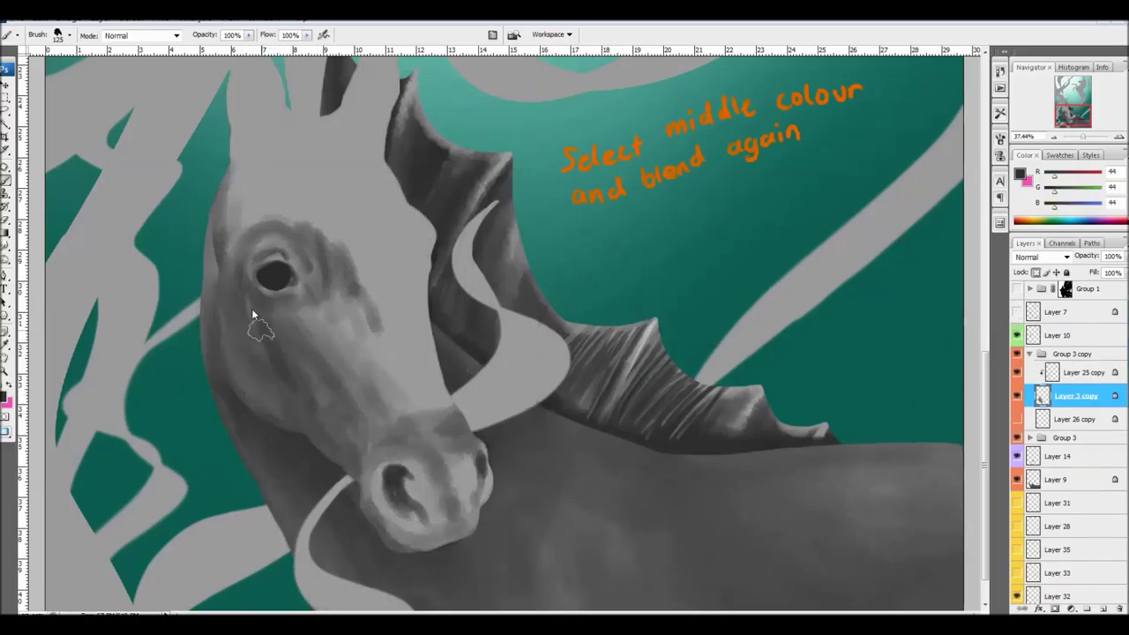
pyautogui.moveTo(311, 343); pyautogui.dragTo(334, 394)
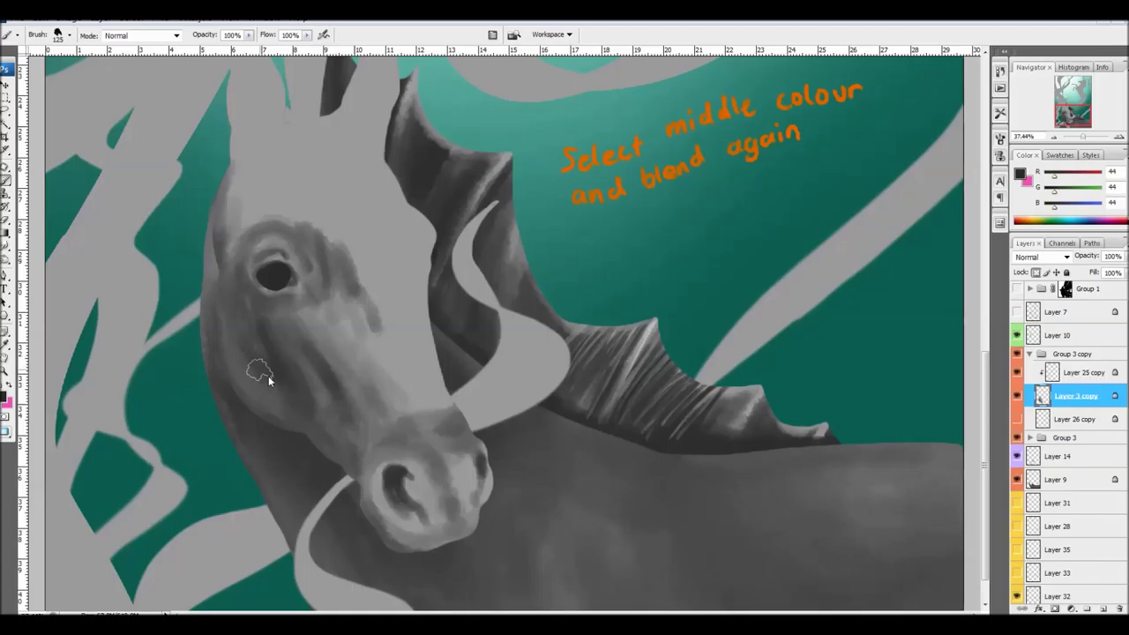
pyautogui.moveTo(306, 263); pyautogui.dragTo(312, 280)
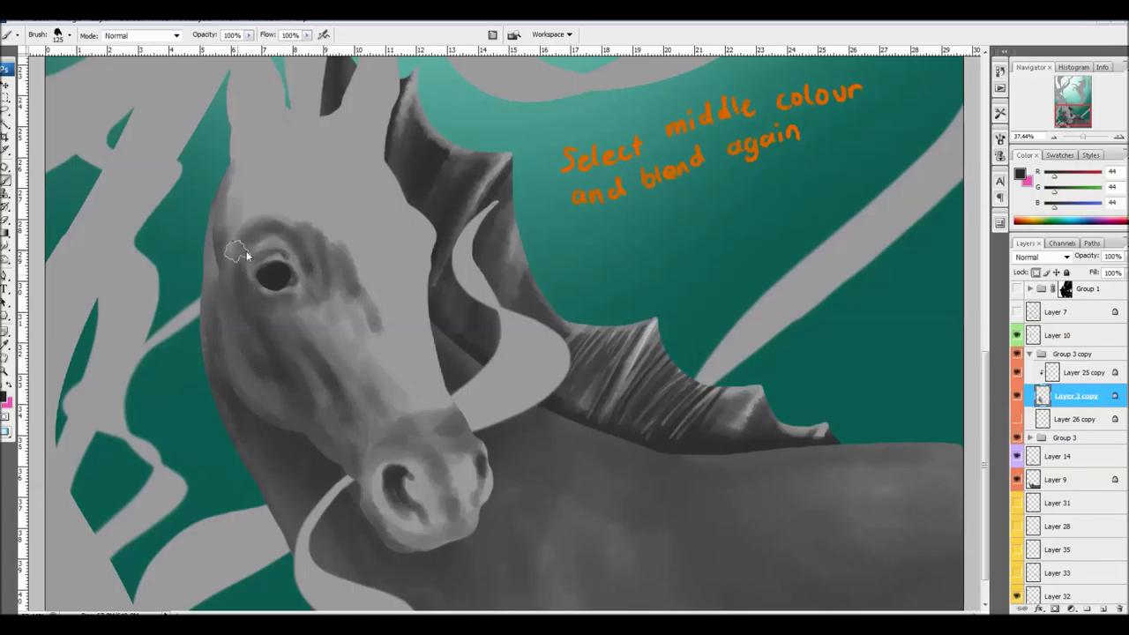
# - Blend the dark cheekbone shadows into the cheek and jaw with alternating light and dark sampled greys
pyautogui.keyDown('alt'); pyautogui.click(262, 323); pyautogui.keyUp('alt')
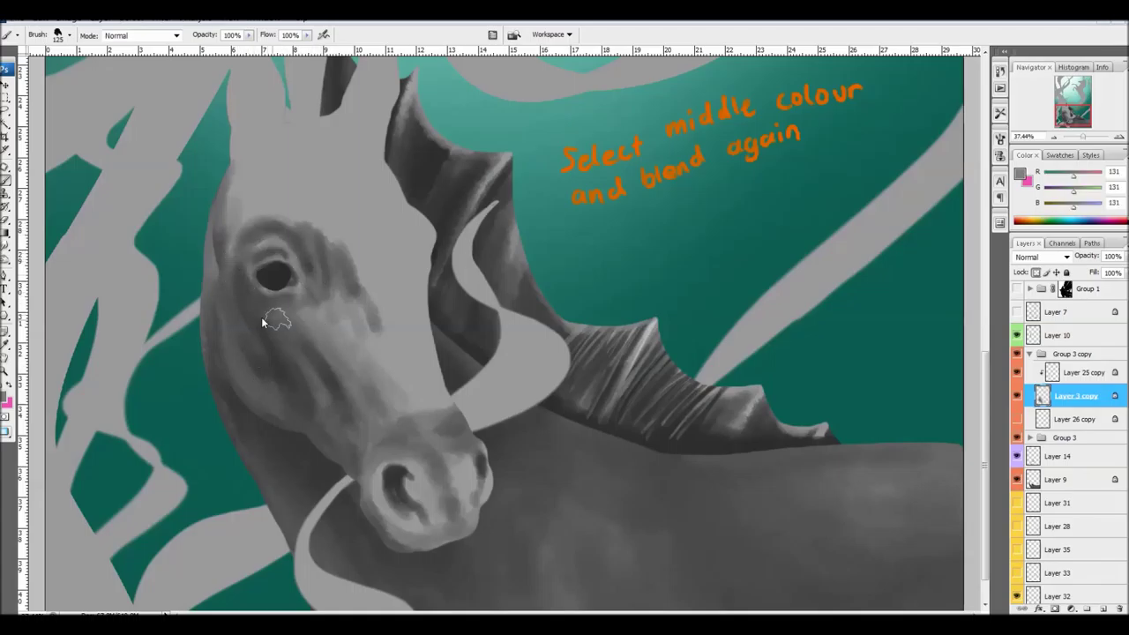
pyautogui.moveTo(272, 331); pyautogui.dragTo(350, 404)
pyautogui.keyDown('alt'); pyautogui.click(354, 423); pyautogui.keyUp('alt')
pyautogui.keyDown('alt'); pyautogui.click(259, 371); pyautogui.keyUp('alt')
pyautogui.moveTo(320, 417); pyautogui.dragTo(299, 380)
pyautogui.keyDown('alt'); pyautogui.click(388, 477); pyautogui.keyUp('alt')
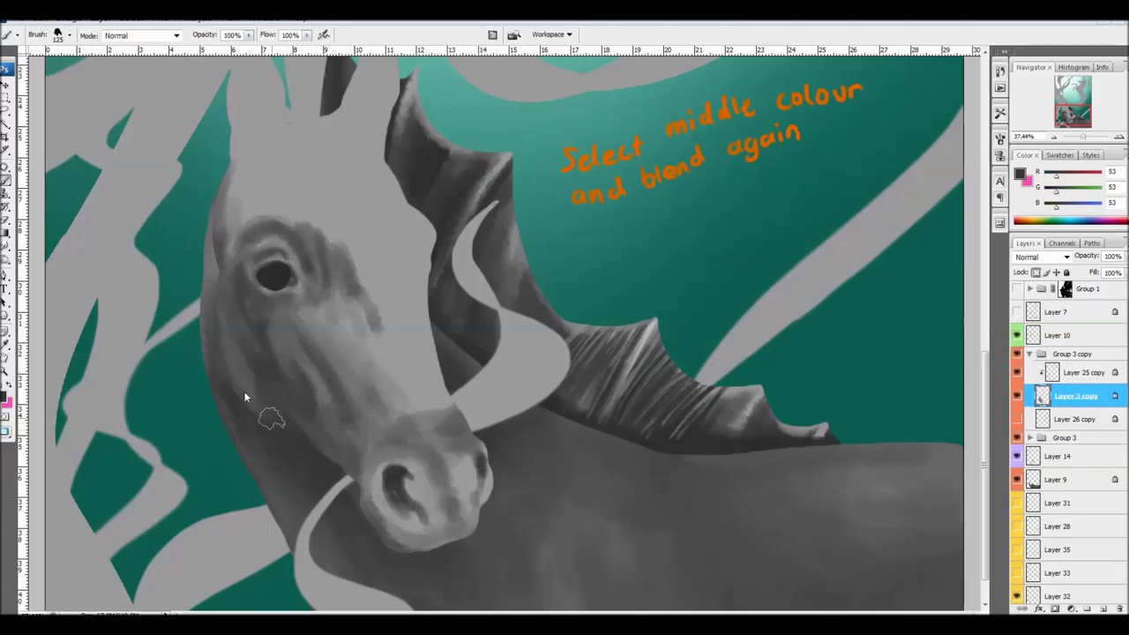
pyautogui.keyDown('alt'); pyautogui.click(277, 371); pyautogui.keyUp('alt')
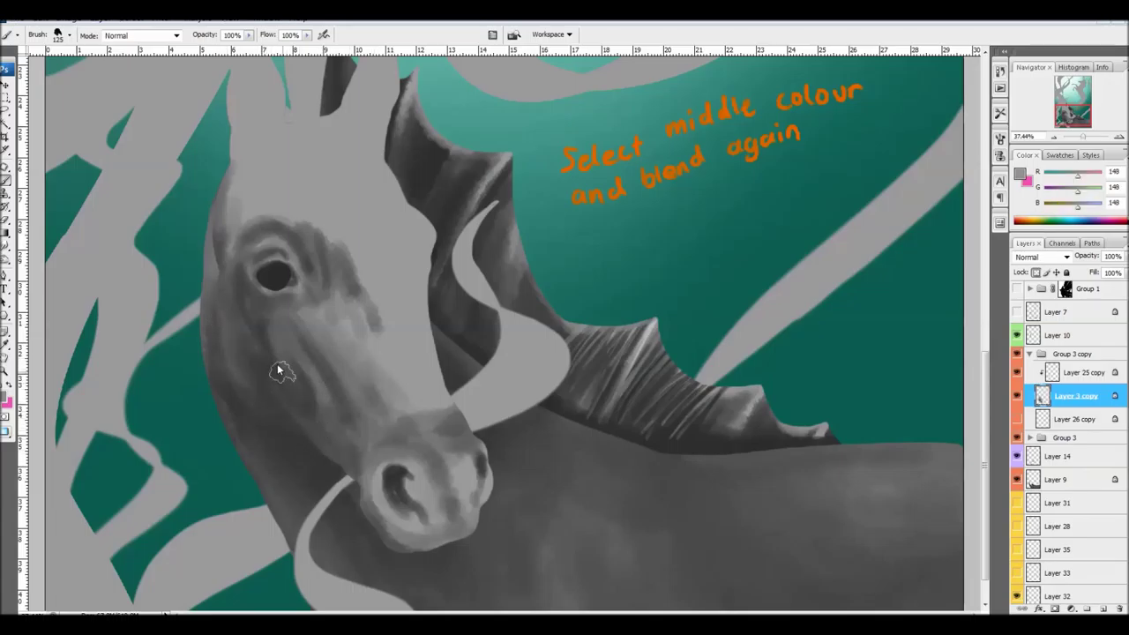
pyautogui.keyDown('alt'); pyautogui.click(302, 403); pyautogui.keyUp('alt')
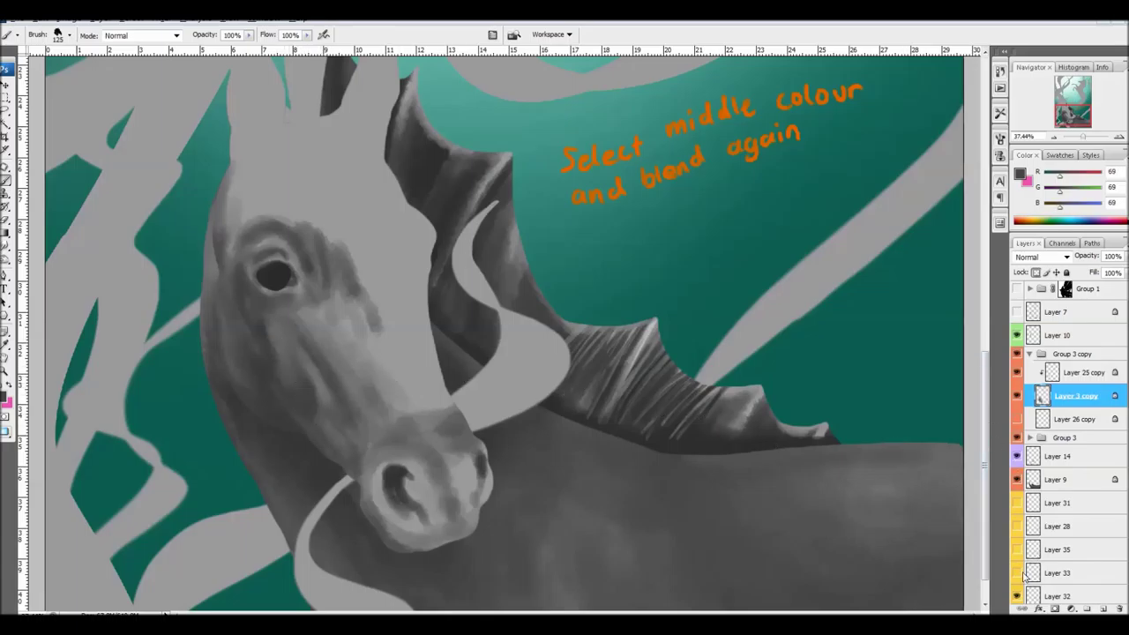
# - Hide the handwritten note on Layer 32 and show the one on Layer 33
pyautogui.click(1018, 598)
pyautogui.scroll(1, 354, 386)
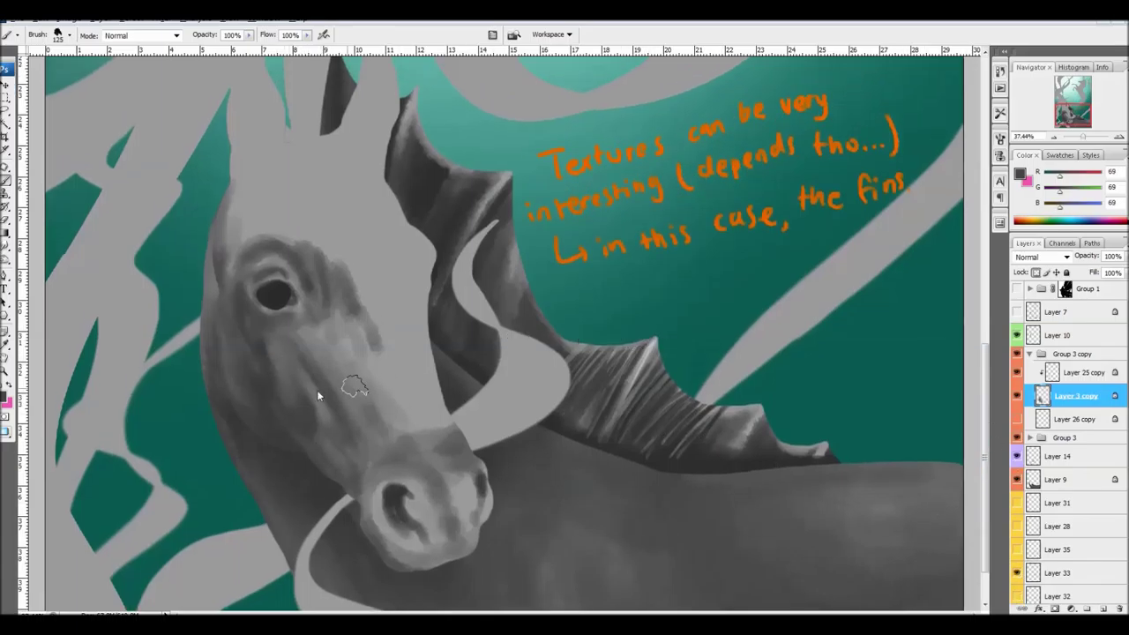
# - Shade the upper eyelid directly above the eye with greys sampled around the eye socket
pyautogui.keyDown('alt'); pyautogui.click(311, 294); pyautogui.keyUp('alt')
pyautogui.keyDown('alt'); pyautogui.click(263, 270); pyautogui.keyUp('alt')
pyautogui.moveTo(262, 270); pyautogui.dragTo(275, 271)
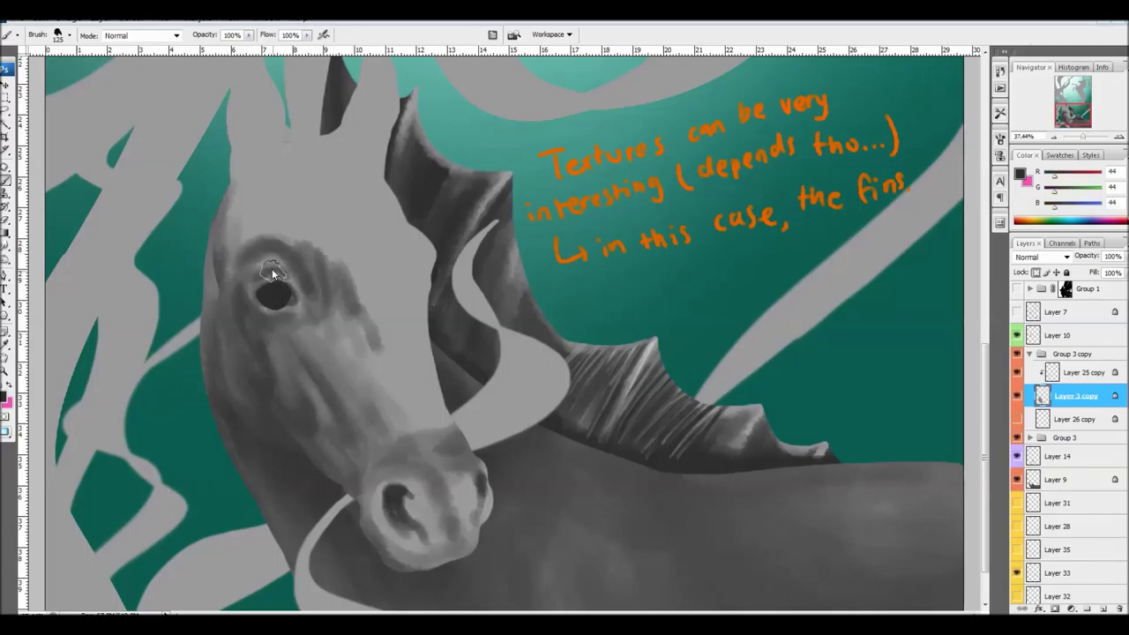
pyautogui.keyDown('alt'); pyautogui.click(271, 257); pyautogui.keyUp('alt')
pyautogui.keyDown('alt'); pyautogui.click(269, 243); pyautogui.keyUp('alt')
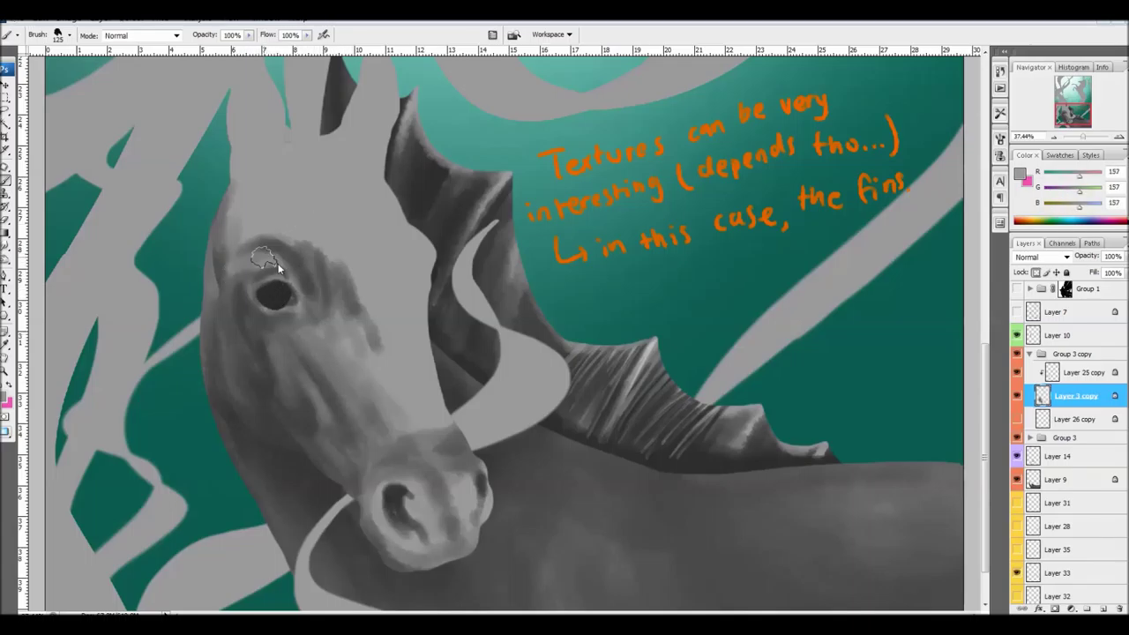
# - Lay a middle-grey shadow across the forehead above the brow and blend its lower part with a lighter sampled grey
pyautogui.keyDown('alt'); pyautogui.click(307, 275); pyautogui.keyUp('alt')
pyautogui.moveTo(237, 225)
pyautogui.mouseDown()
pyautogui.moveTo(265, 210)
pyautogui.moveTo(309, 237)
pyautogui.moveTo(297, 216)
pyautogui.moveTo(234, 212)
pyautogui.moveTo(298, 197)
pyautogui.moveTo(351, 238)
pyautogui.mouseUp()
pyautogui.keyDown('alt'); pyautogui.click(314, 236); pyautogui.keyUp('alt')
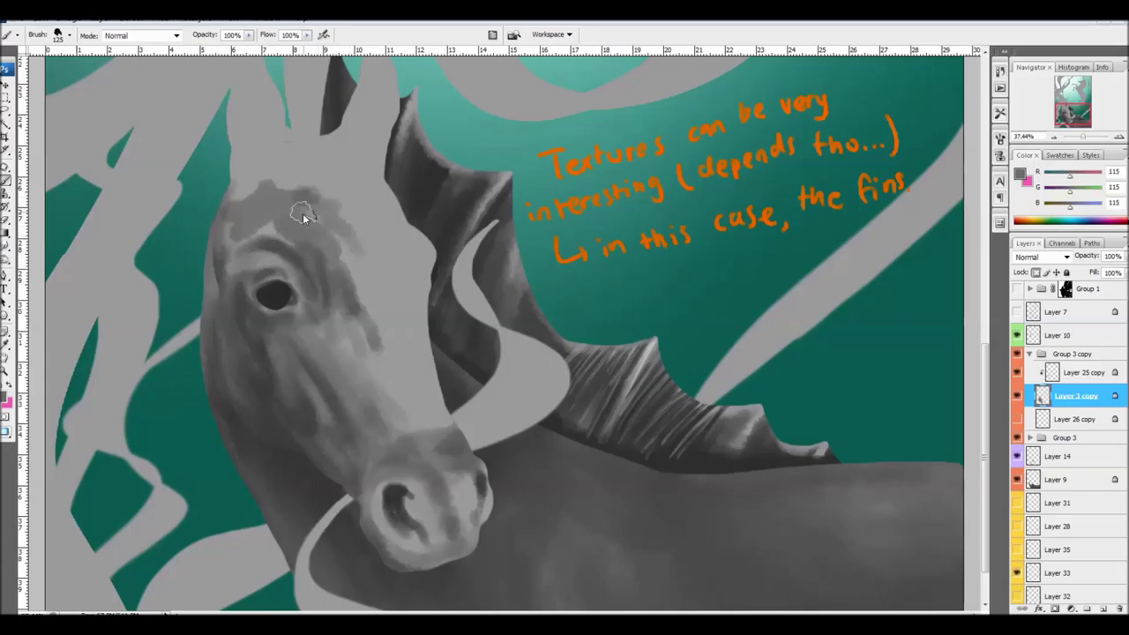
pyautogui.keyDown('alt'); pyautogui.click(354, 250); pyautogui.keyUp('alt')
pyautogui.moveTo(326, 245); pyautogui.dragTo(234, 232)
# - Blend the brow arch and the inner side of the eye socket with greys sampled around the eye
pyautogui.keyDown('alt'); pyautogui.click(291, 254); pyautogui.keyUp('alt')
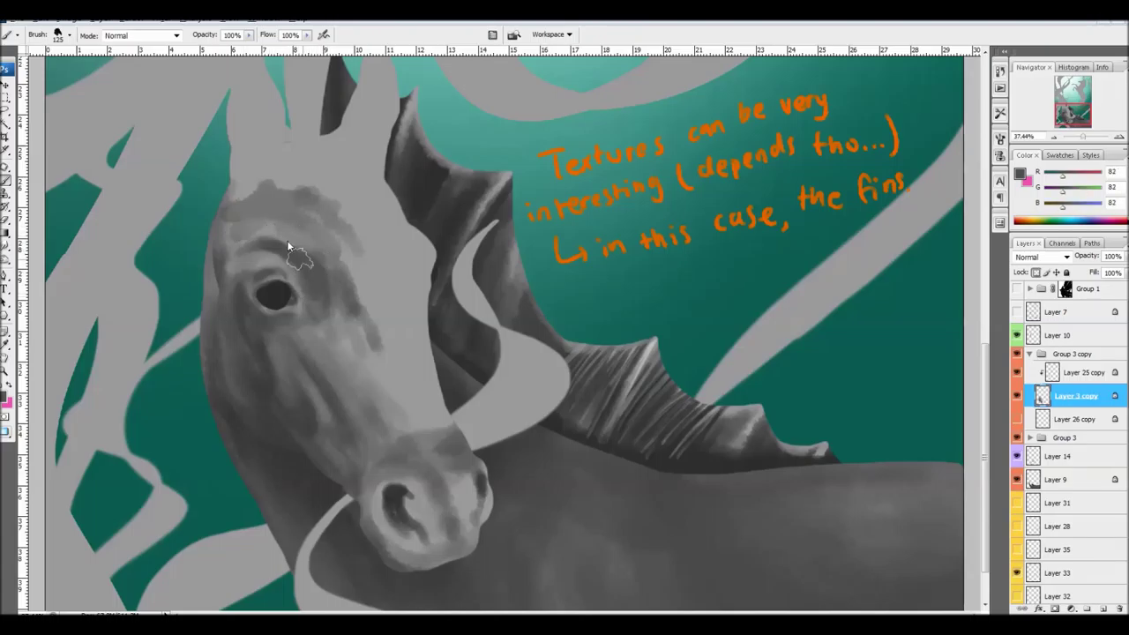
pyautogui.moveTo(311, 250); pyautogui.dragTo(238, 250)
pyautogui.keyDown('alt'); pyautogui.click(251, 263); pyautogui.keyUp('alt')
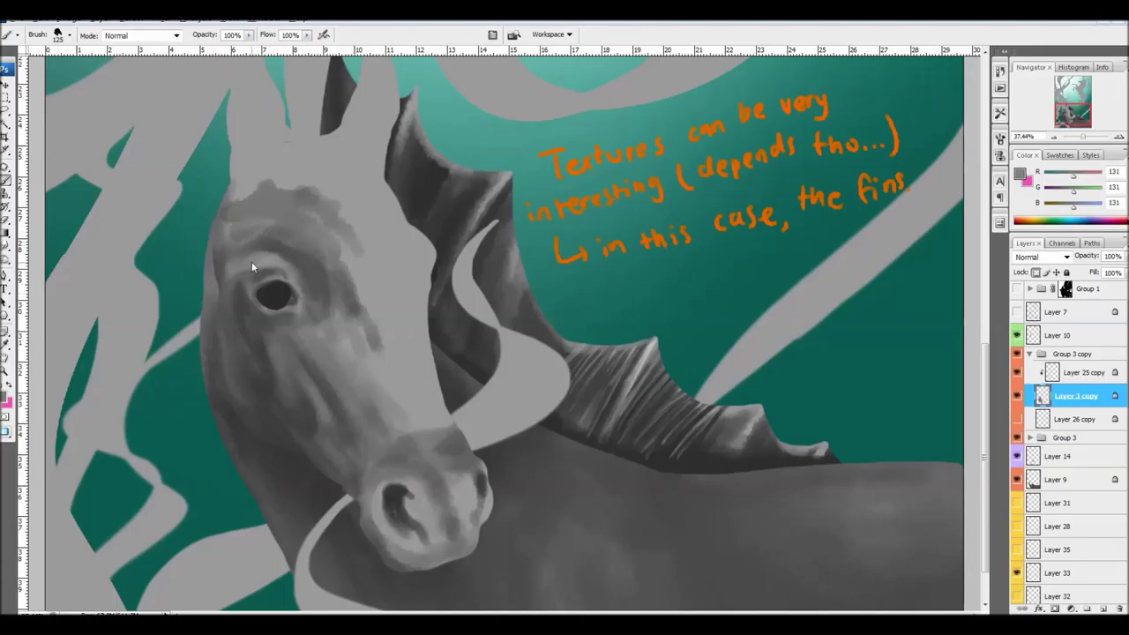
pyautogui.moveTo(308, 272); pyautogui.dragTo(312, 311)
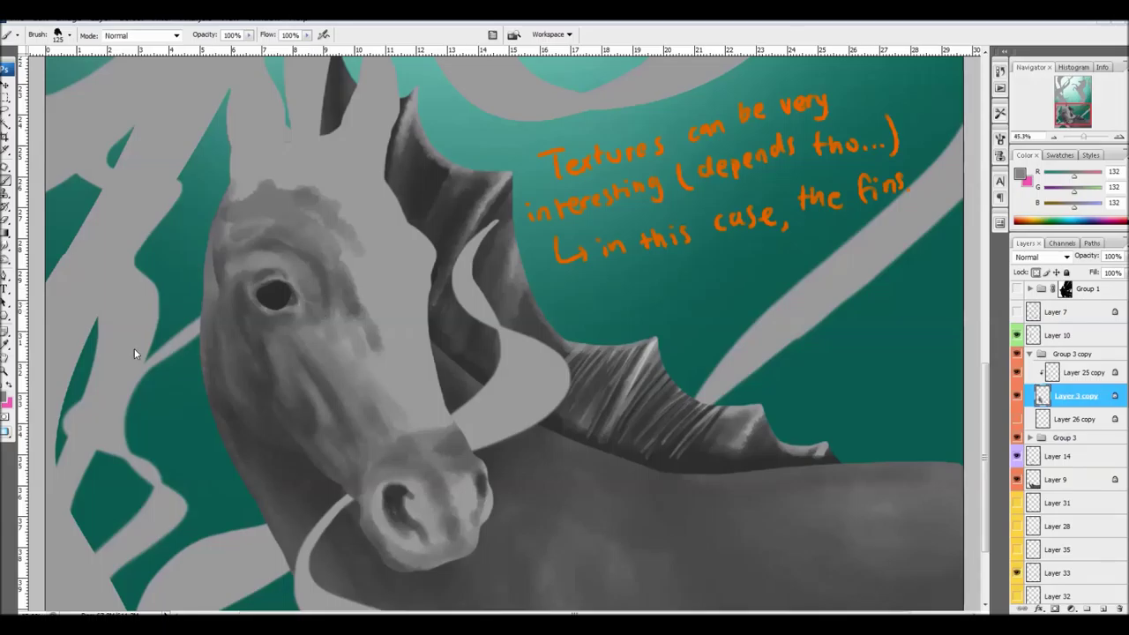
# - Outline the upper eyelid crease and the eye's rim in sampled near-black grey with a 10 to 30 px brush
pyautogui.scroll(4, 326, 311)
pyautogui.keyDown('alt'); pyautogui.click(232, 276); pyautogui.keyUp('alt')
pyautogui.press('[')
pyautogui.press('[')
pyautogui.press('[')
pyautogui.press('[')
pyautogui.press('[')
pyautogui.press('[')
pyautogui.press('[')
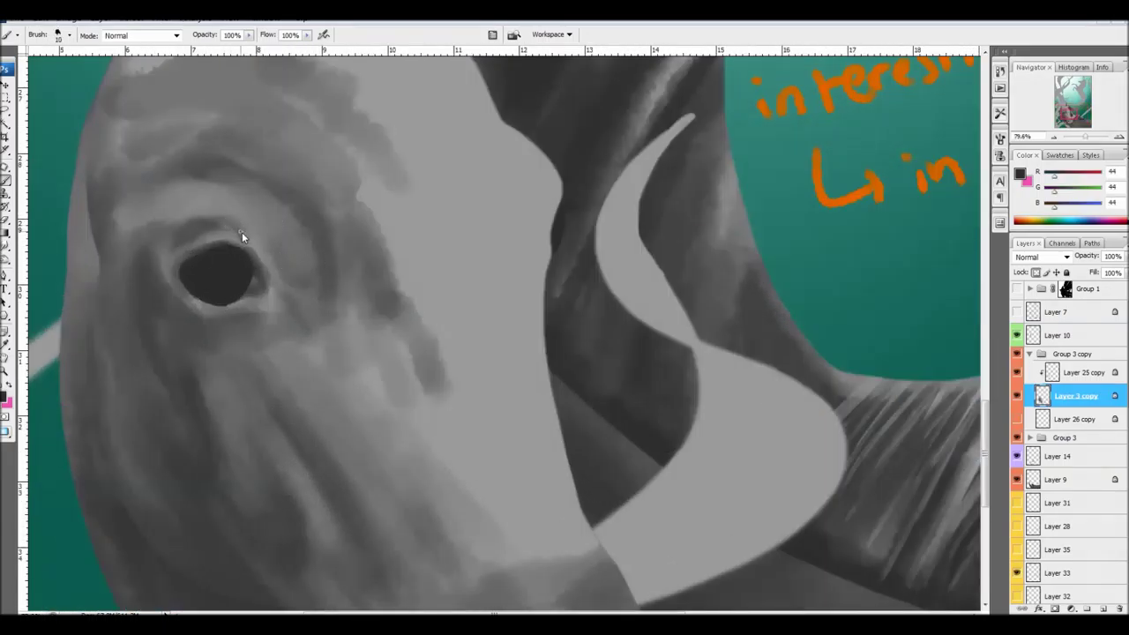
pyautogui.moveTo(169, 243); pyautogui.dragTo(236, 222)
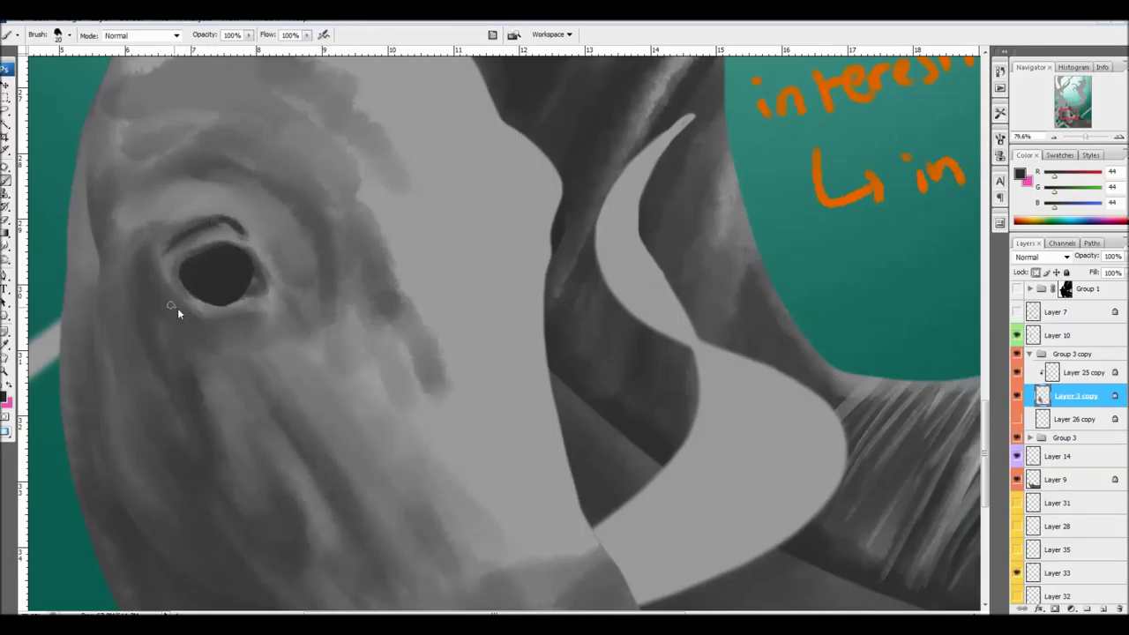
pyautogui.press(']')
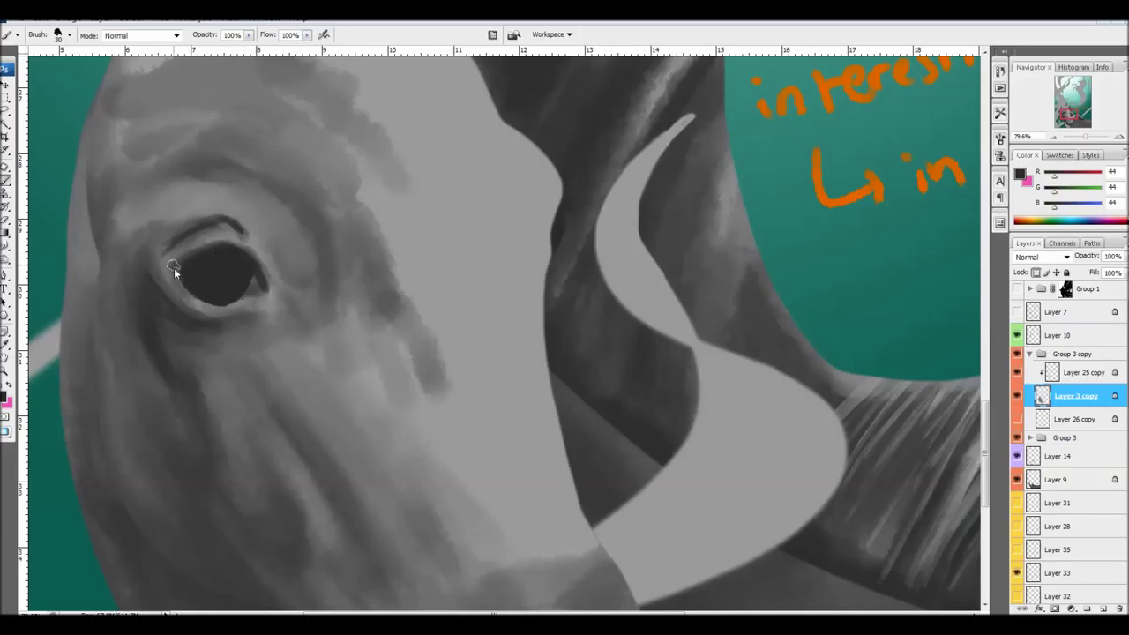
# - Deepen the folds beside the eye's inner corner and along the brow with 60 to 70 px near-black strokes
pyautogui.press(']')
pyautogui.press(']')
pyautogui.press(']')
pyautogui.press(']')
pyautogui.moveTo(291, 304); pyautogui.dragTo(290, 318)
pyautogui.press('[')
pyautogui.press('[')
pyautogui.press('[')
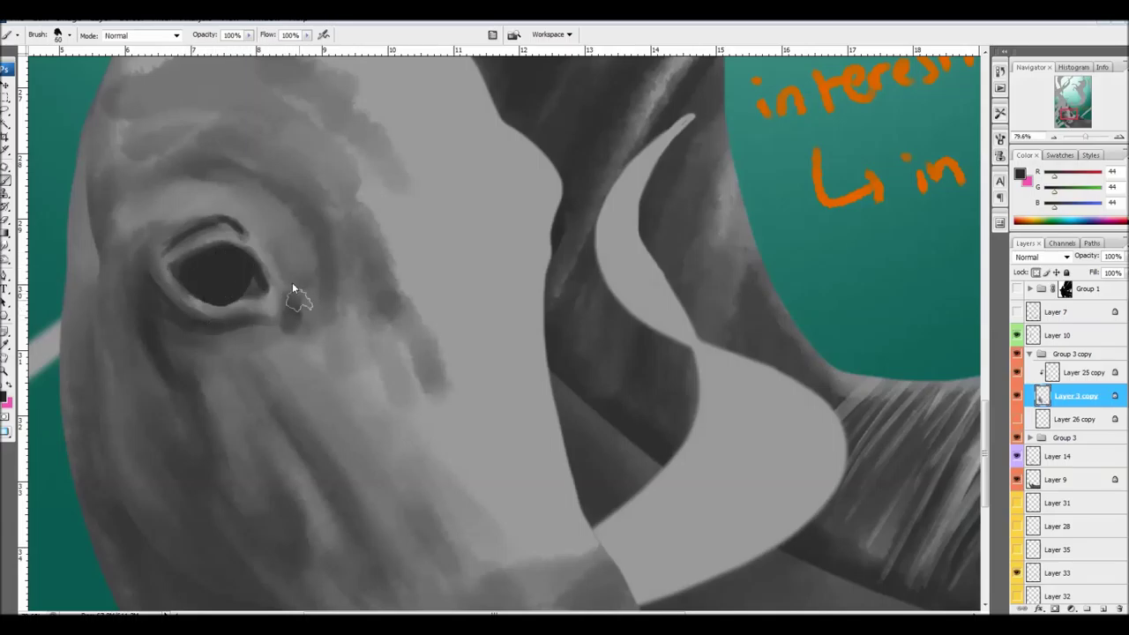
pyautogui.moveTo(268, 231); pyautogui.dragTo(299, 296)
pyautogui.moveTo(329, 250); pyautogui.dragTo(339, 312)
pyautogui.press(']')
pyautogui.moveTo(268, 168); pyautogui.dragTo(335, 257)
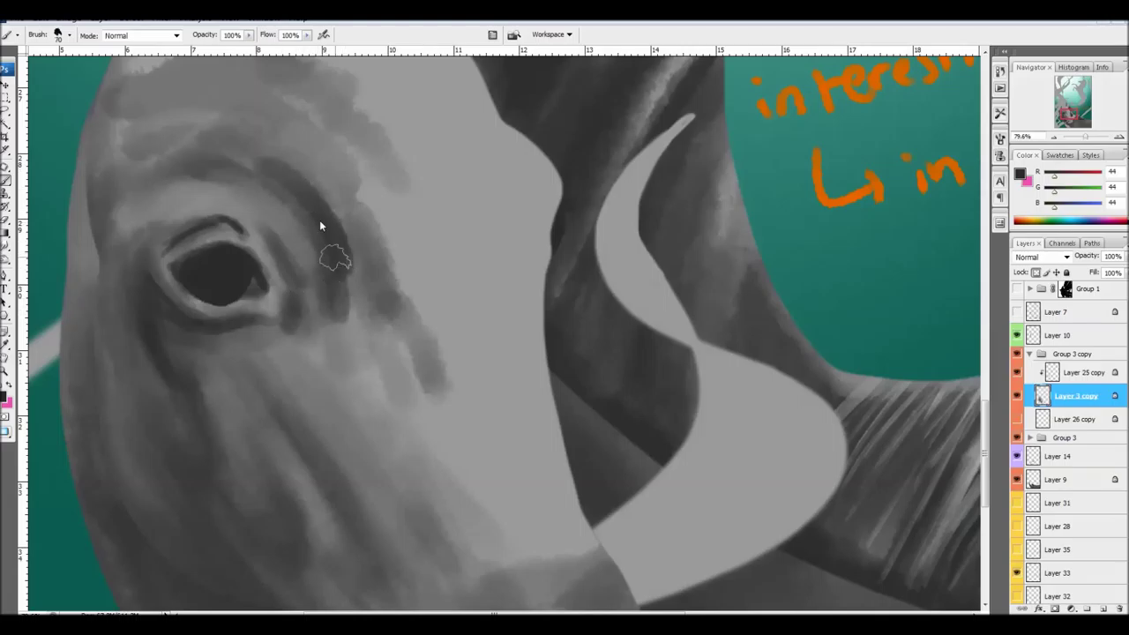
# - Blend the dark folds between the eye and forehead with a 125 px brush and sampled greys
pyautogui.scroll(-5, 422, 238)
pyautogui.moveTo(339, 353); pyautogui.dragTo(351, 192)
pyautogui.scroll(-3, 351, 191)
pyautogui.press(']')
pyautogui.press(']')
pyautogui.keyDown('alt'); pyautogui.click(349, 306); pyautogui.keyUp('alt')
pyautogui.keyDown('alt'); pyautogui.click(344, 267); pyautogui.keyUp('alt')
pyautogui.moveTo(342, 262); pyautogui.dragTo(316, 235)
pyautogui.keyDown('alt'); pyautogui.click(323, 259); pyautogui.keyUp('alt')
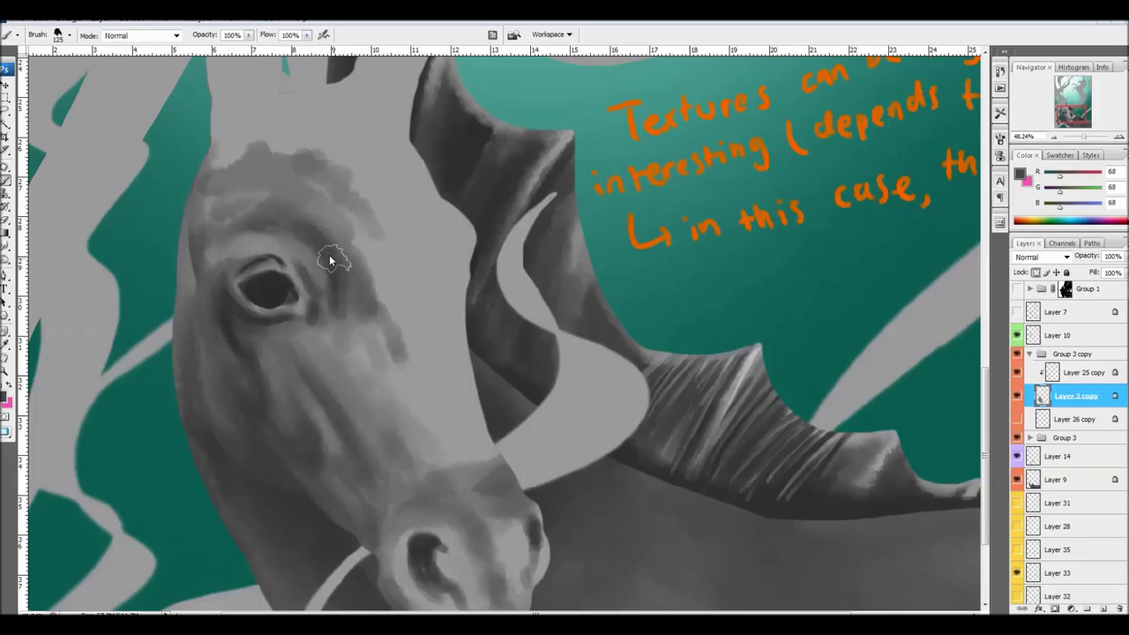
# - Darken the jaw edge from beside the eye down the cheek and soften it with sampled greys
pyautogui.keyDown('alt'); pyautogui.click(223, 262); pyautogui.keyUp('alt')
pyautogui.keyDown('alt'); pyautogui.click(225, 339); pyautogui.keyUp('alt')
pyautogui.moveTo(208, 268); pyautogui.dragTo(210, 405)
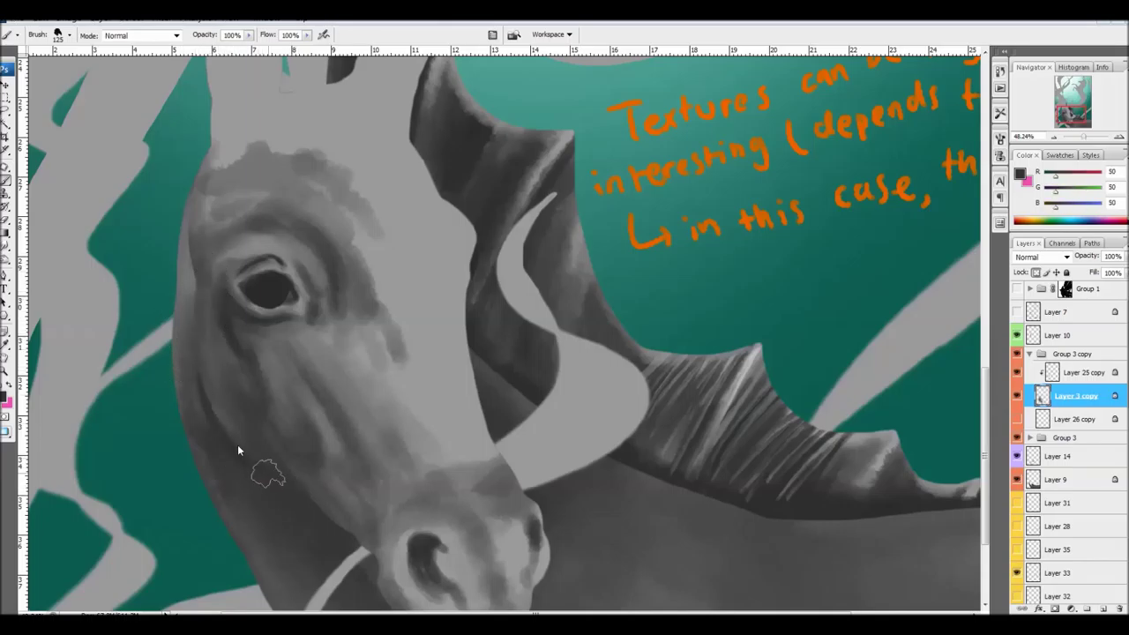
pyautogui.keyDown('alt'); pyautogui.click(254, 391); pyautogui.keyUp('alt')
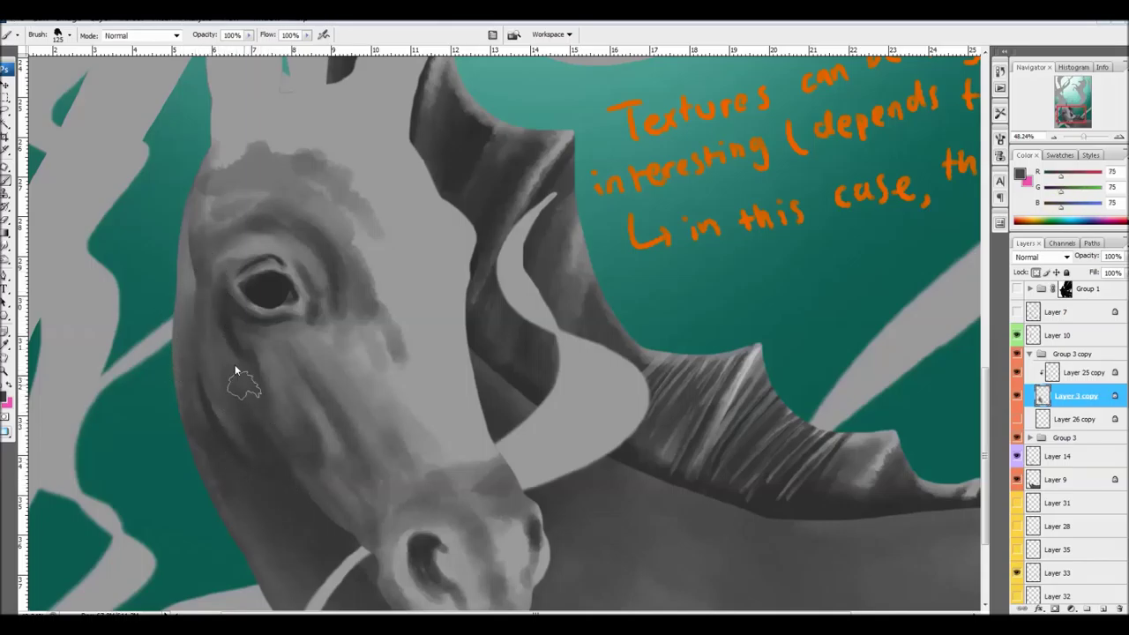
pyautogui.keyDown('alt'); pyautogui.click(252, 374); pyautogui.keyUp('alt')
pyautogui.moveTo(676, 387); pyautogui.dragTo(685, 352)
pyautogui.moveTo(871, 397)
pyautogui.mouseDown()
pyautogui.moveTo(874, 456)
pyautogui.moveTo(657, 482)
pyautogui.mouseUp()
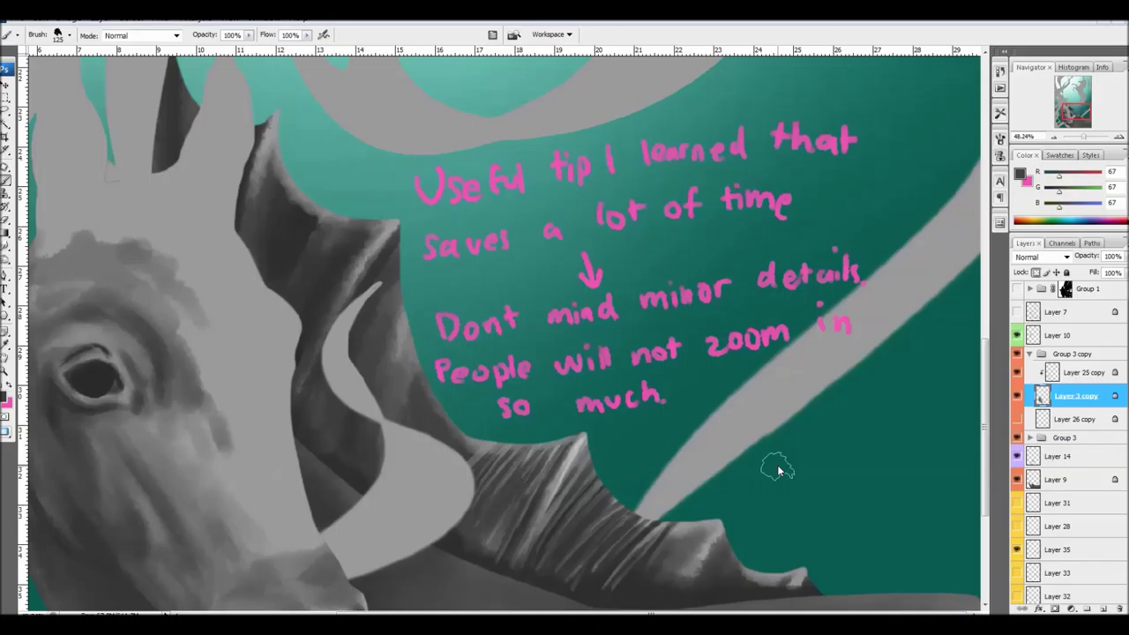
pyautogui.scroll(-6, 779, 470)
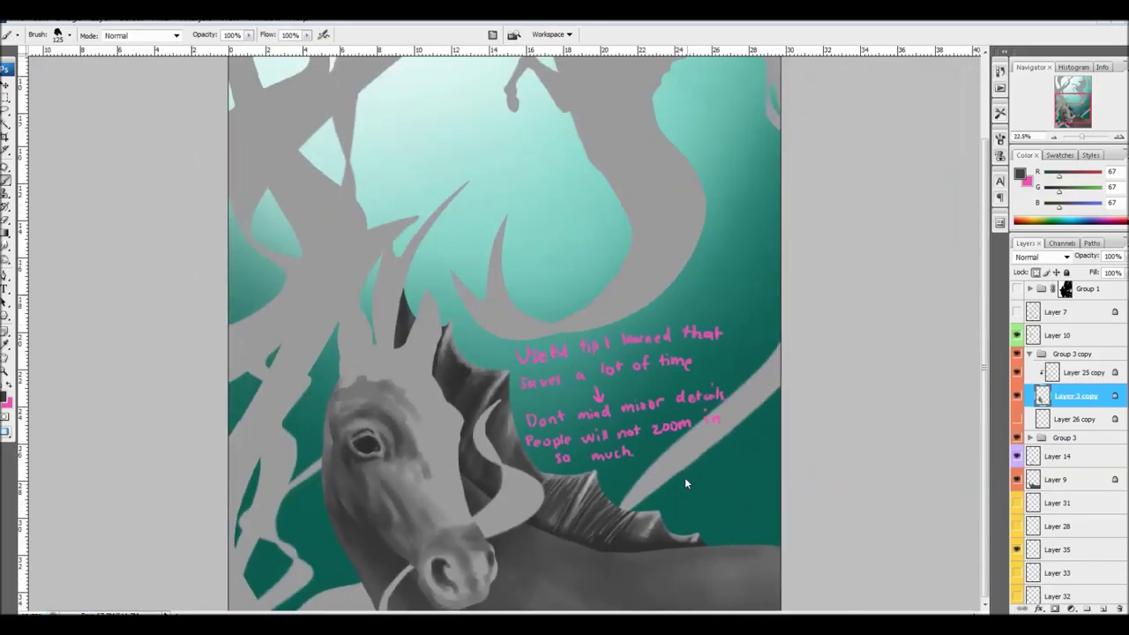
# - Hide the pink tip note on Layer 35 and show the orange note about overblending and hard edges on Layer 28
pyautogui.scroll(-1, 580, 503)
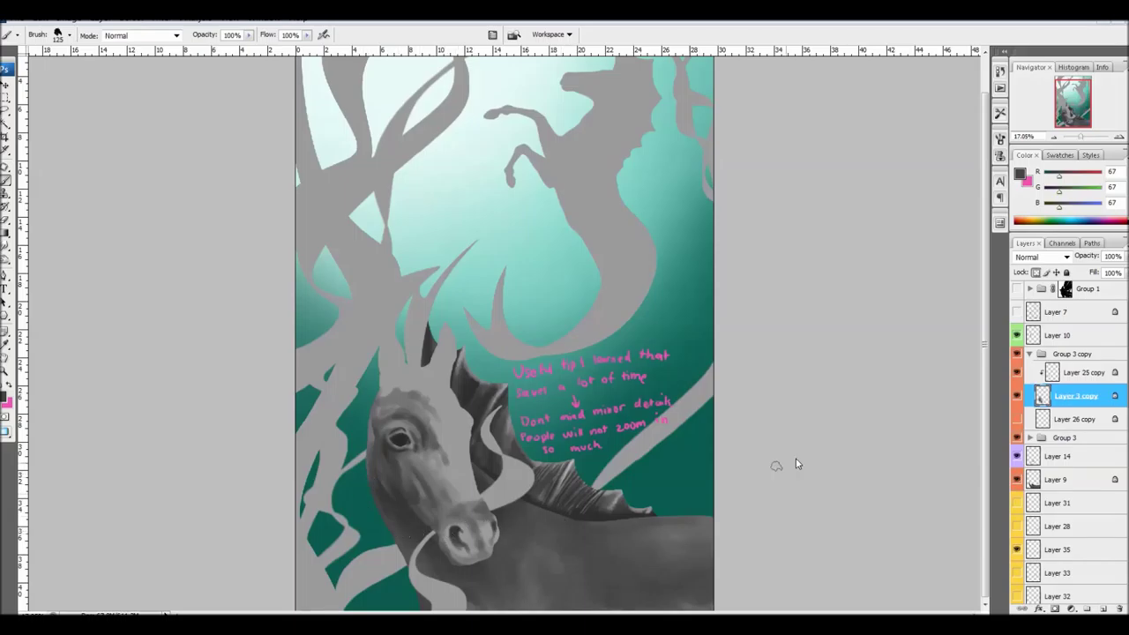
pyautogui.click(1017, 548)
pyautogui.click(1017, 526)
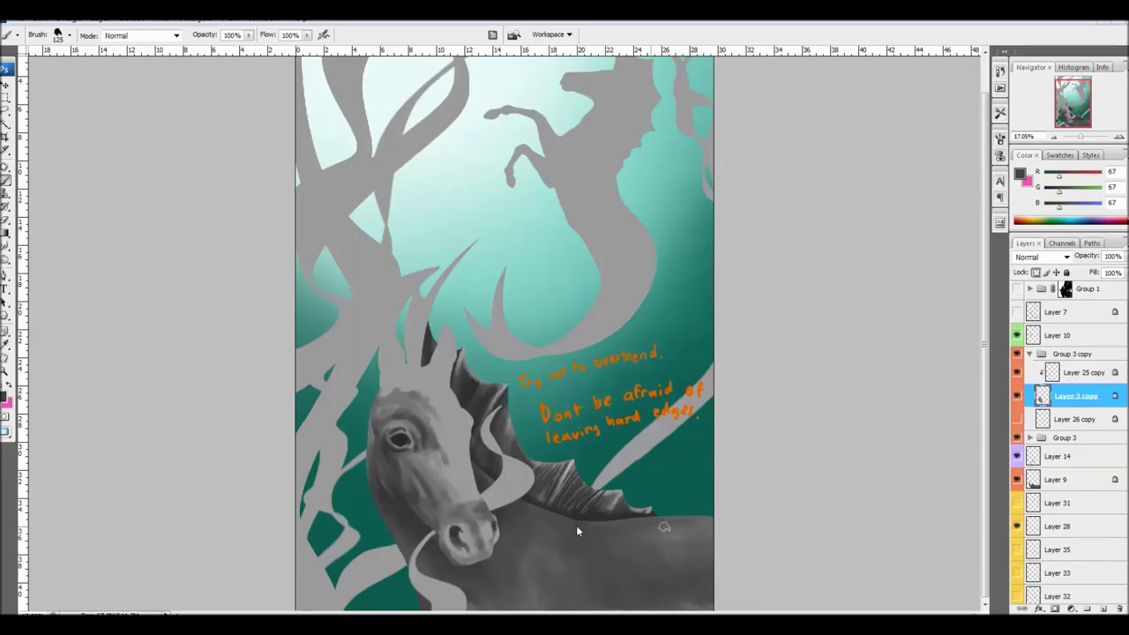
pyautogui.scroll(2, 503, 525)
pyautogui.scroll(1, 352, 502)
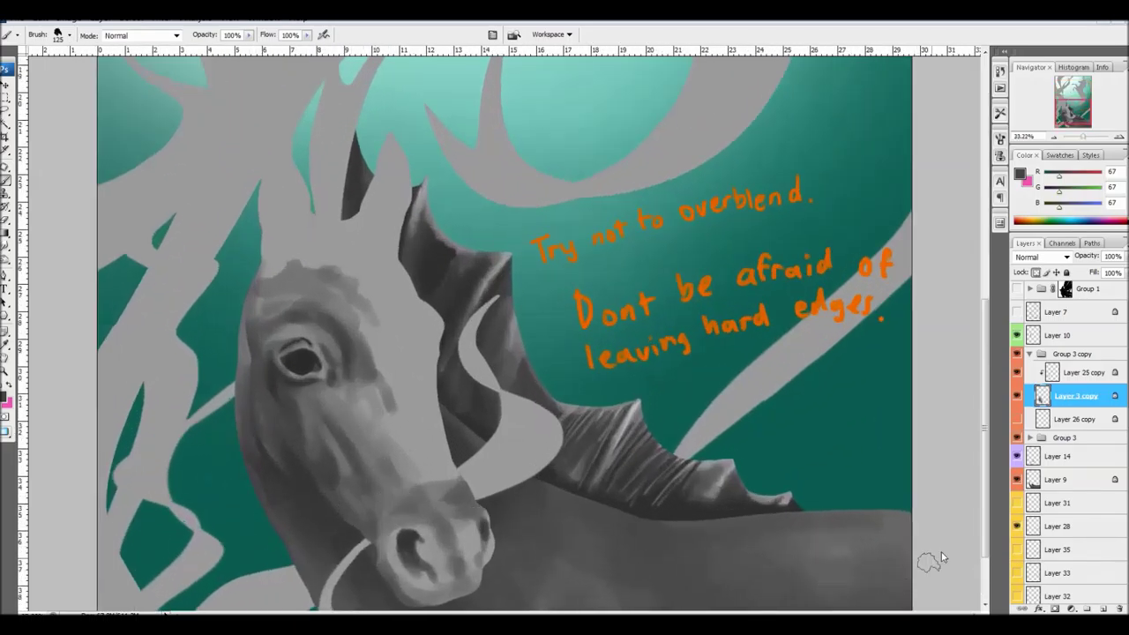
# - Circle the shaded area above the muzzle in pink on Layer 25 copy with transparency unlocked, and handwrite "hard edges" above it
pyautogui.click(1059, 526)
pyautogui.press('x')
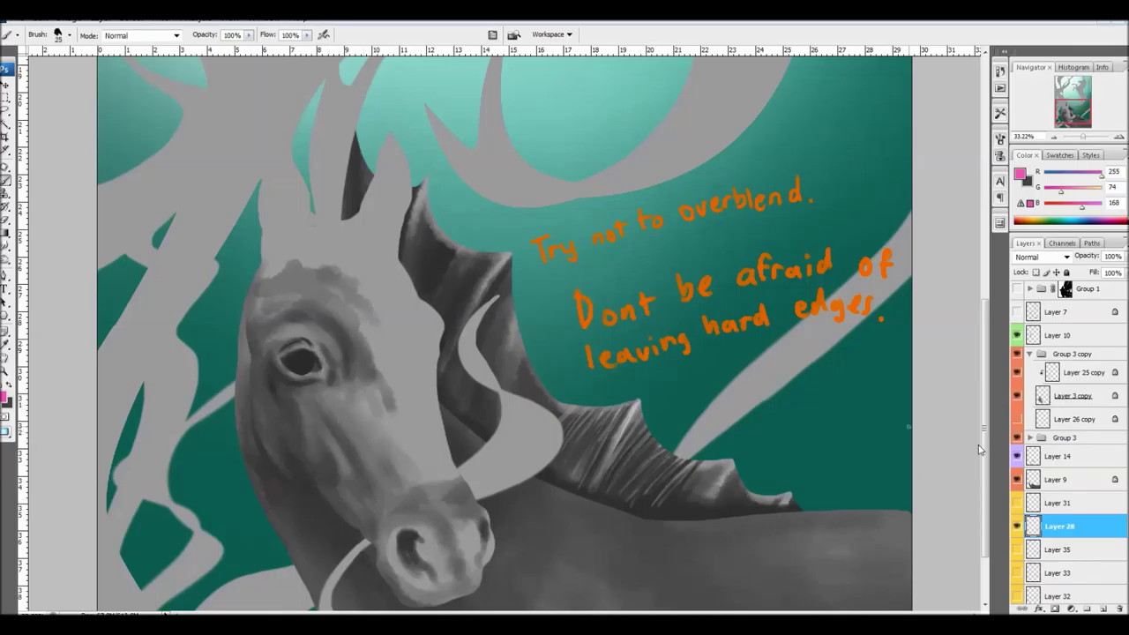
pyautogui.click(1083, 374)
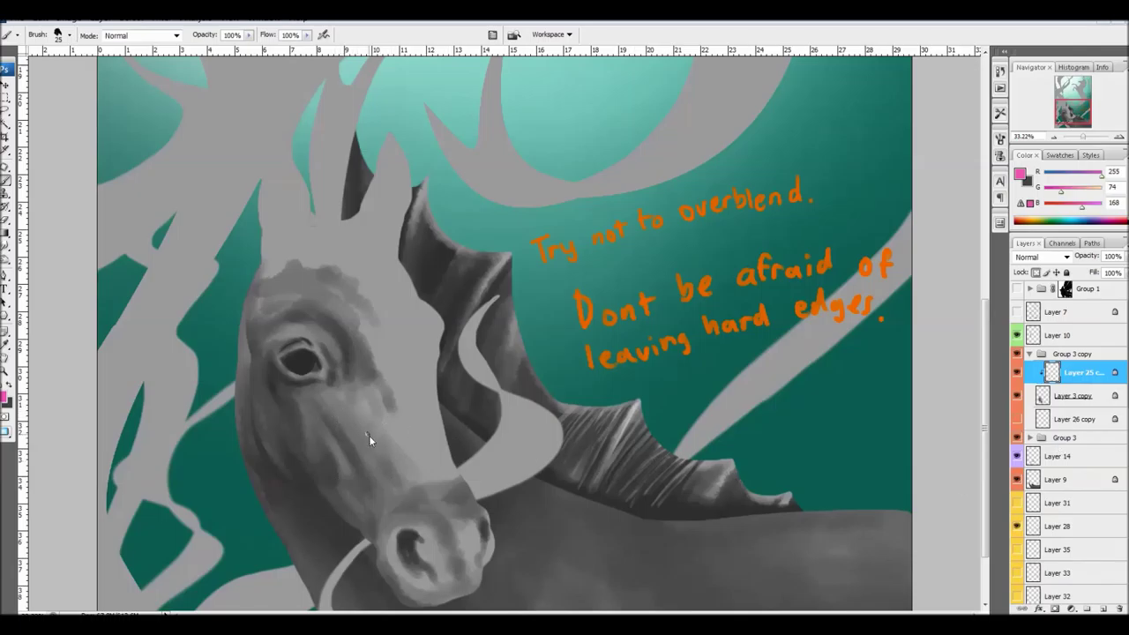
pyautogui.click(1037, 273)
pyautogui.moveTo(349, 413); pyautogui.dragTo(431, 431)
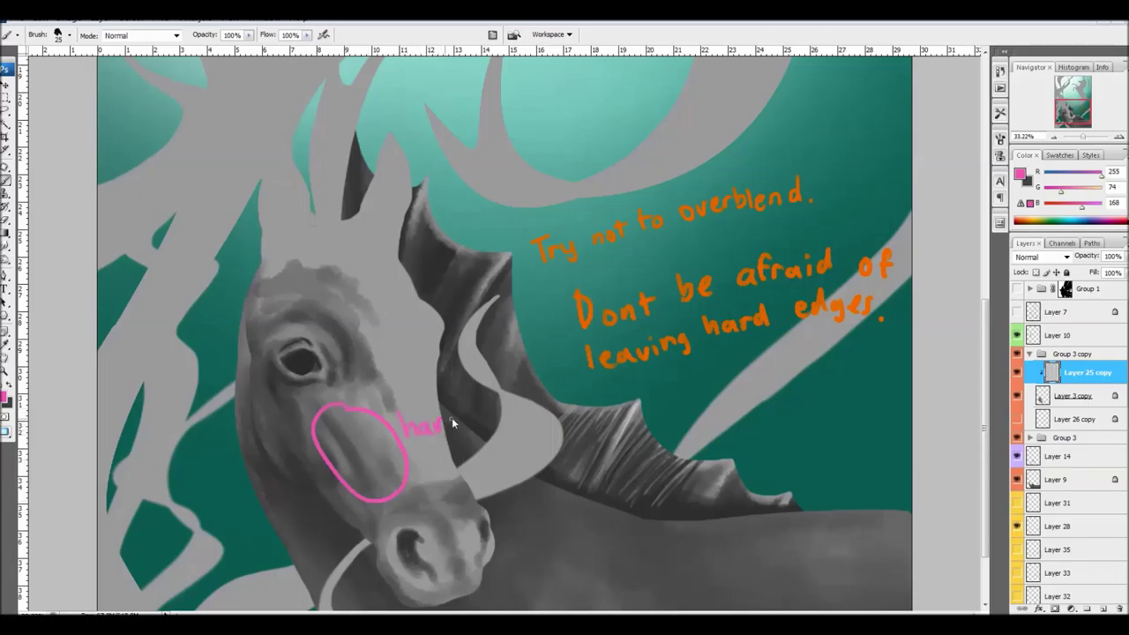
pyautogui.hotkey('ctrl', 'alt', 'z')
pyautogui.moveTo(376, 414)
pyautogui.mouseDown()
pyautogui.moveTo(399, 396)
pyautogui.moveTo(422, 412)
pyautogui.mouseUp()
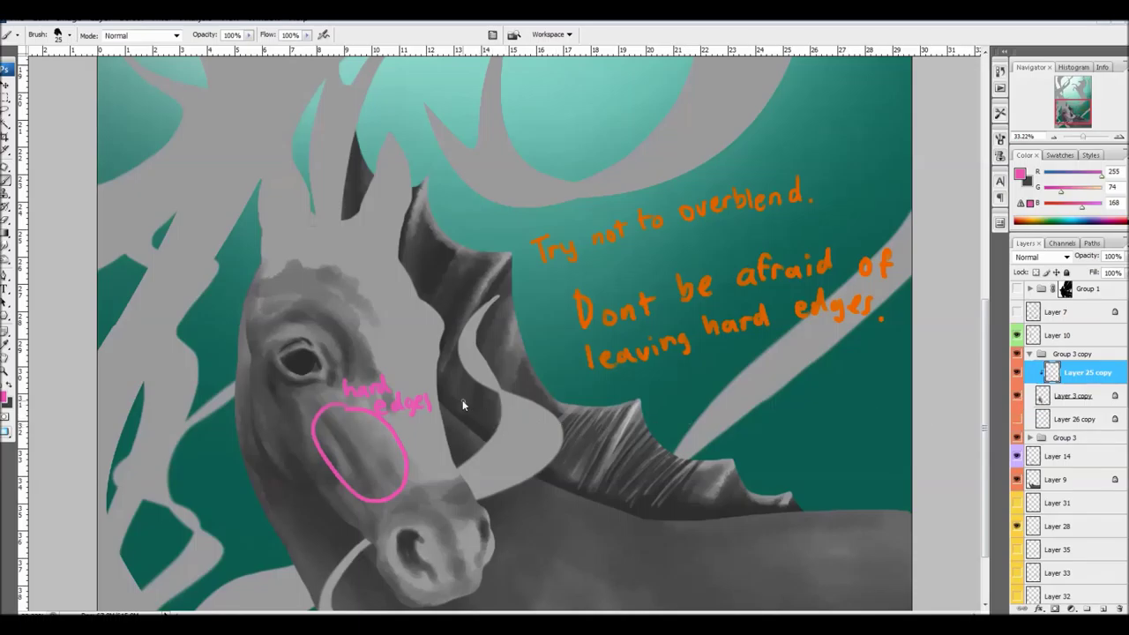
# - Lasso the pink circle and its handwritten label on the horse's face, delete them and clear the selection
pyautogui.press('l')
pyautogui.moveTo(450, 429); pyautogui.dragTo(435, 362)
pyautogui.moveTo(338, 386)
pyautogui.mouseDown()
pyautogui.moveTo(436, 525)
pyautogui.moveTo(466, 439)
pyautogui.mouseUp()
pyautogui.press('Delete')
pyautogui.hotkey('ctrl', 'd')
# - Hide the hard-edges note on Layer 28, and briefly show the colouring note on Layer 31 before hiding it too
pyautogui.click(1016, 526)
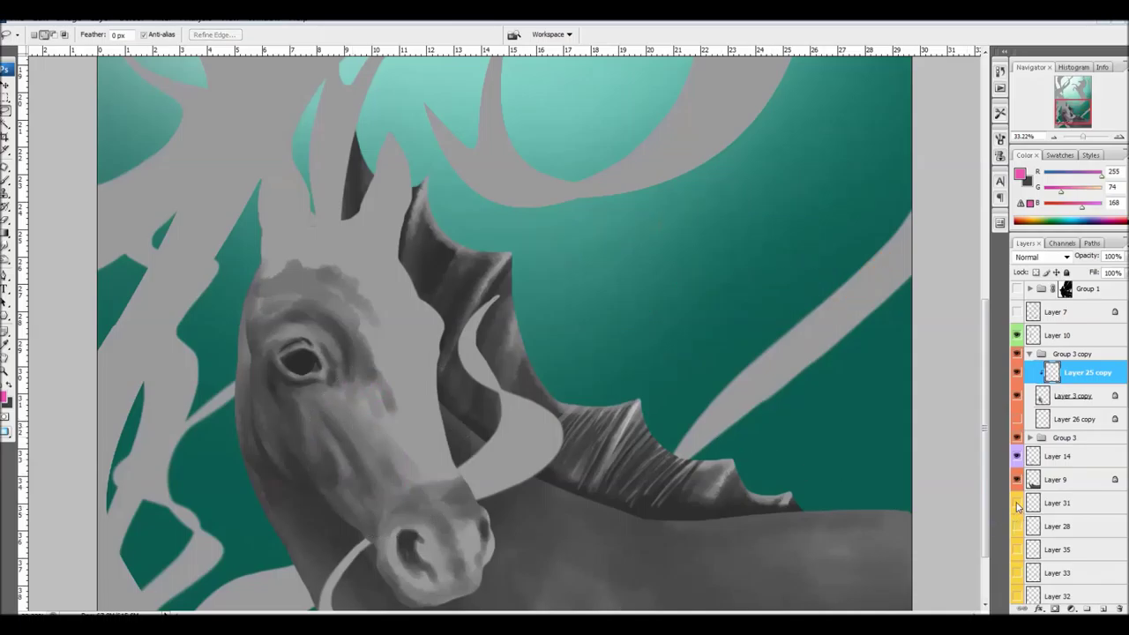
pyautogui.click(1015, 503)
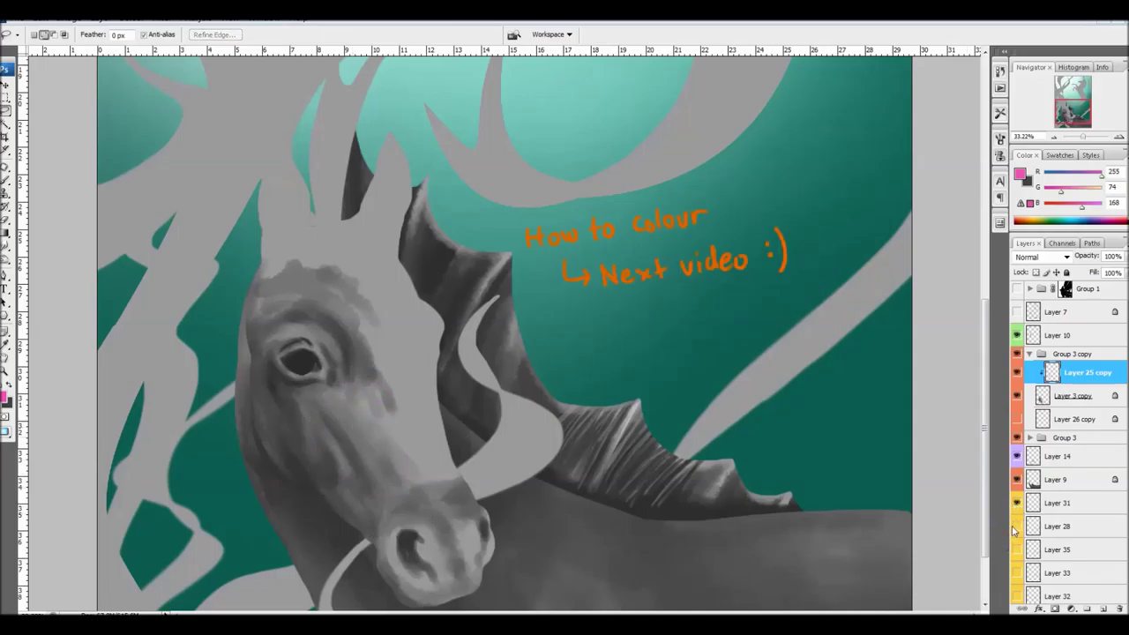
pyautogui.click(1016, 502)
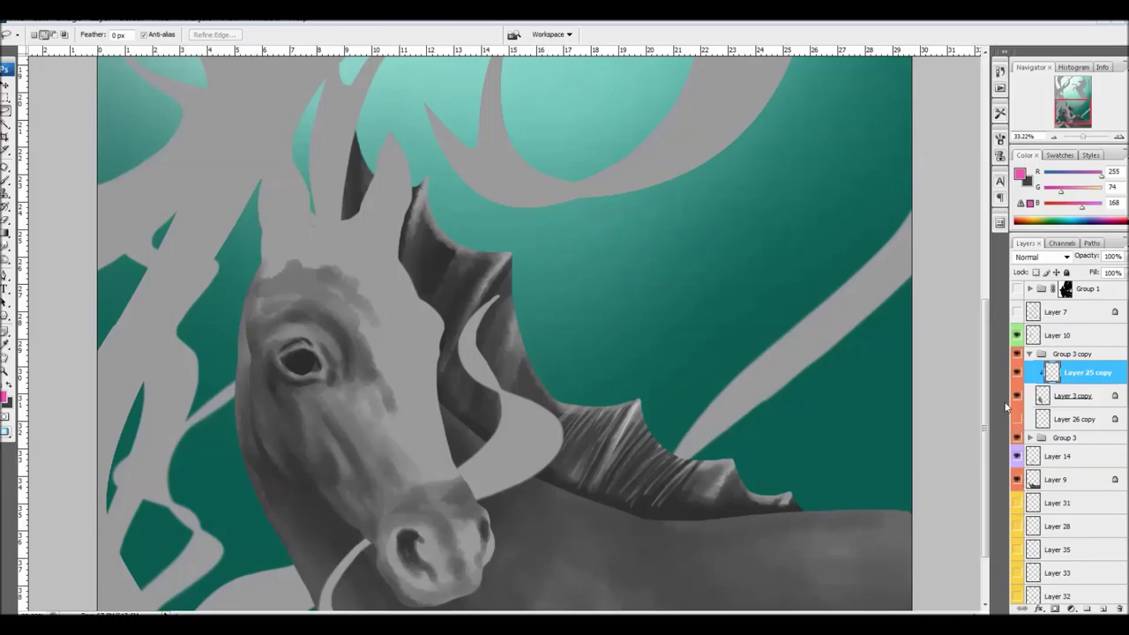
# - Collapse Group 3 copy and compare its head with the one in Group 3 by toggling both groups, with Layer 10 hidden
pyautogui.click(1030, 354)
pyautogui.click(1017, 354)
pyautogui.click(1017, 368)
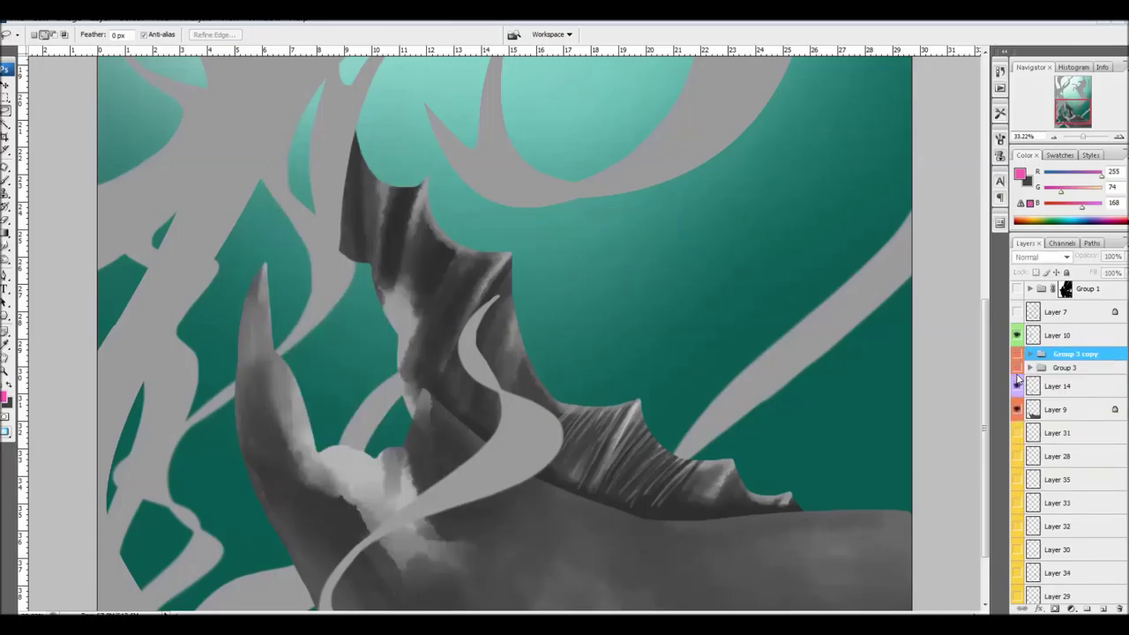
pyautogui.click(1016, 368)
pyautogui.click(1017, 335)
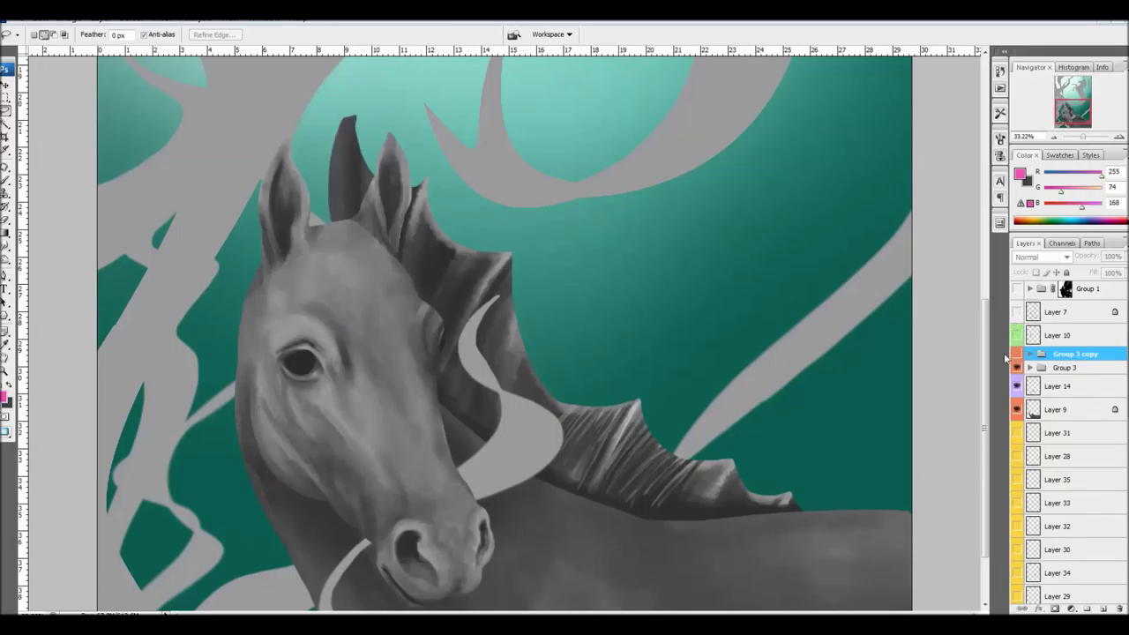
pyautogui.click(1017, 354)
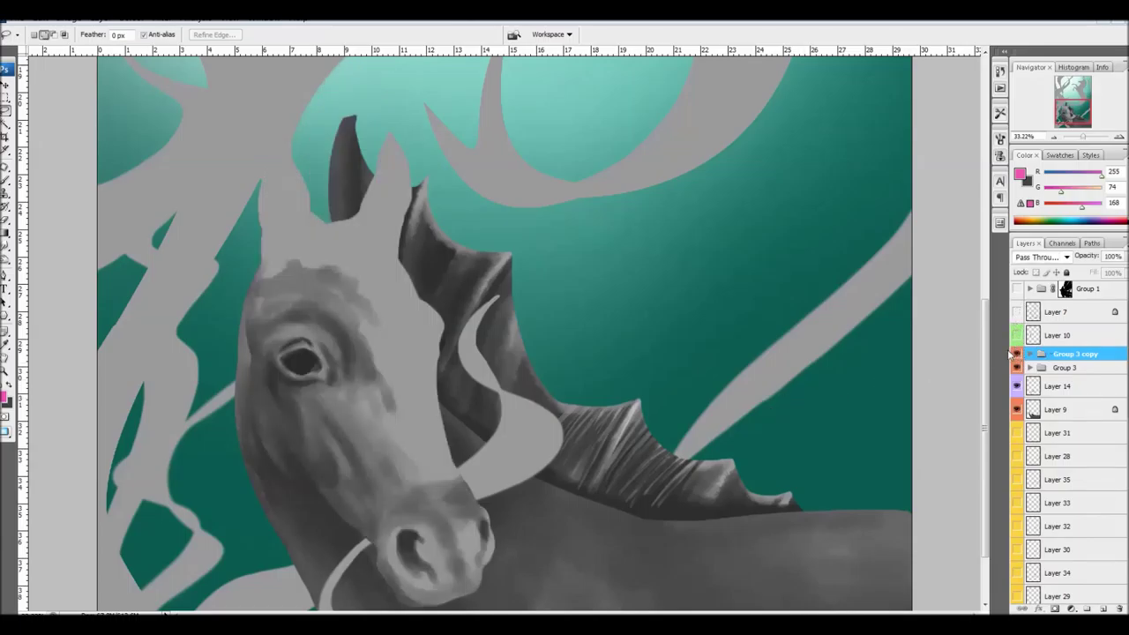
# - Show Layer 10 again and hide Group 3 copy, leaving the finished head in Group 3 on view
pyautogui.scroll(-4, 582, 408)
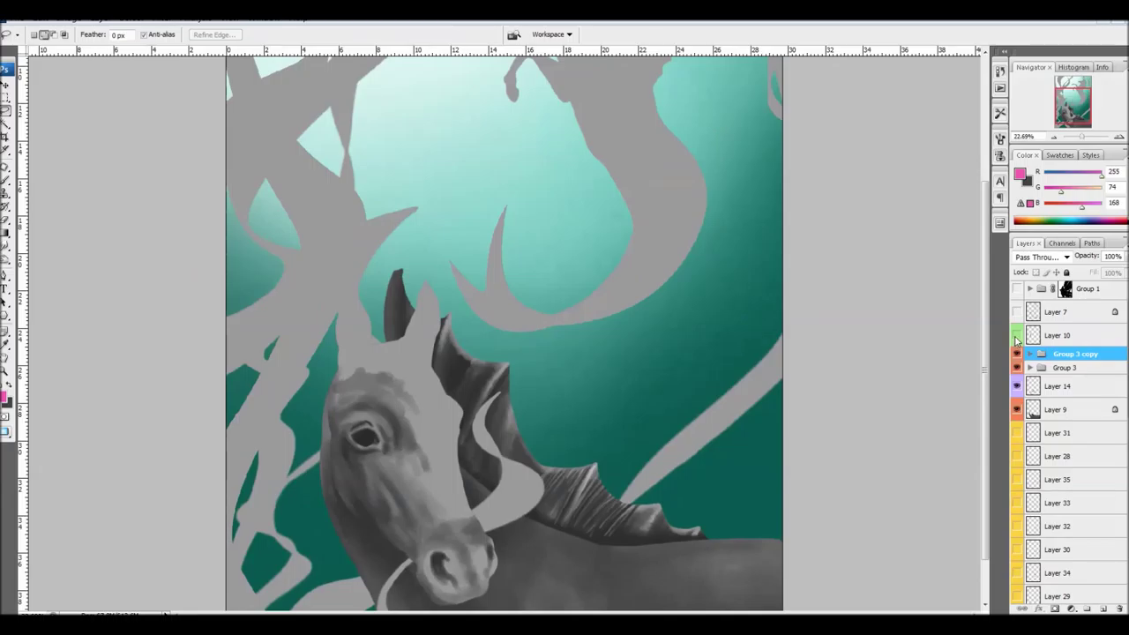
pyautogui.click(1017, 335)
pyautogui.click(1018, 353)
pyautogui.click(1017, 354)
pyautogui.scroll(-2, 559, 506)
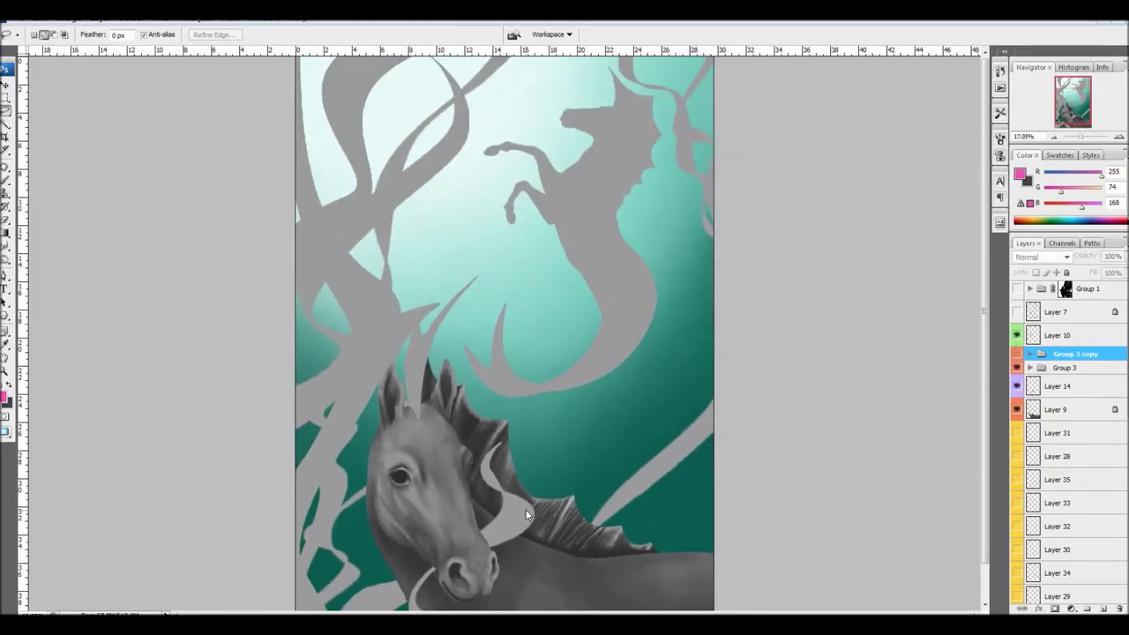
# - Add a new layer above Layer 10 and paint a pink smiley face with "Good Luck!" below it using a 90 px brush
pyautogui.press('b')
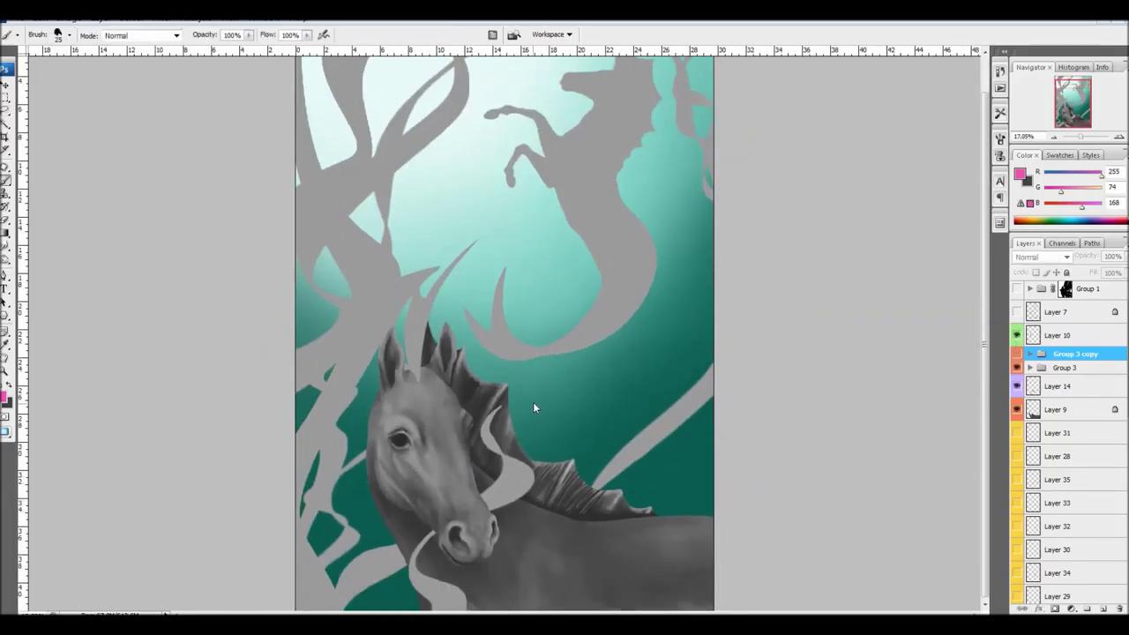
pyautogui.click(1060, 336)
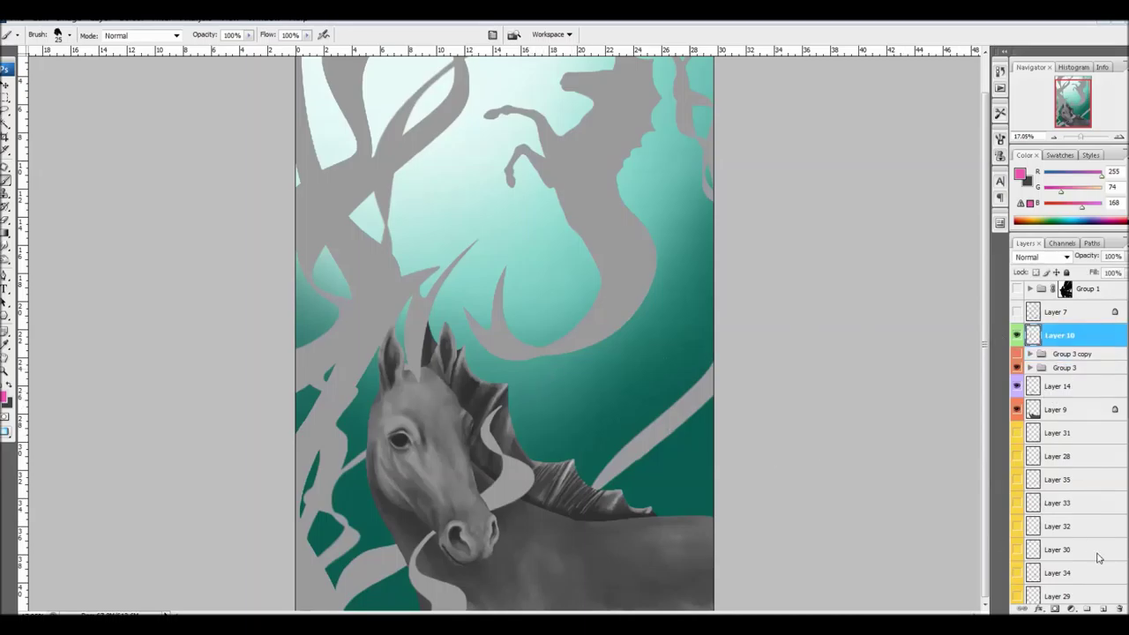
pyautogui.click(1103, 608)
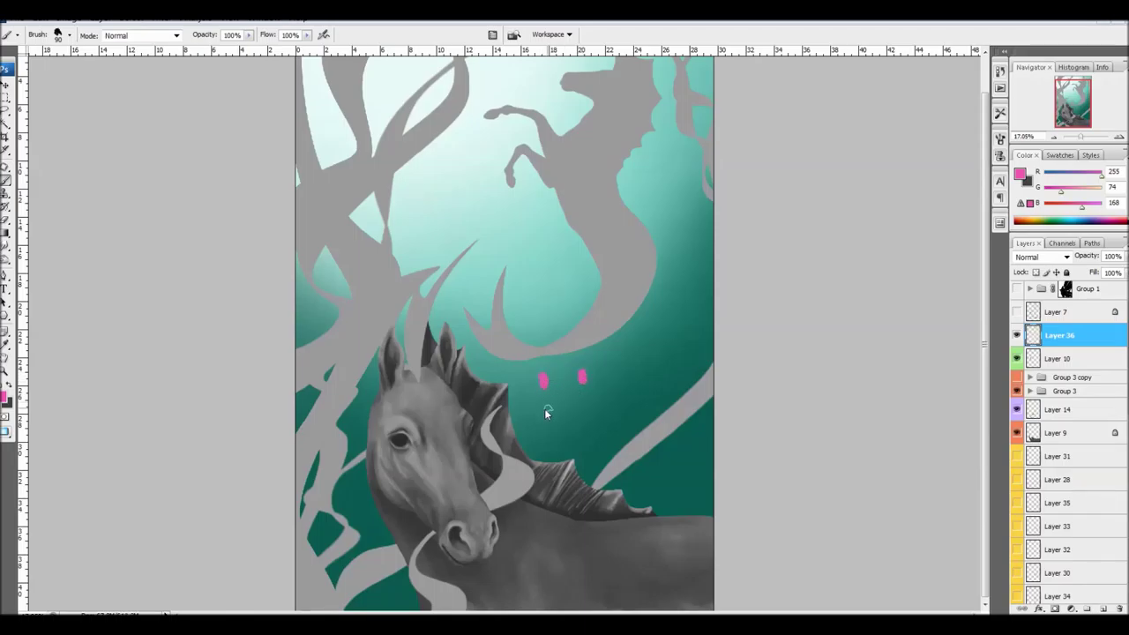
pyautogui.moveTo(524, 456)
pyautogui.mouseDown()
pyautogui.moveTo(549, 481)
pyautogui.moveTo(573, 458)
pyautogui.mouseUp()
pyautogui.moveTo(594, 460)
pyautogui.mouseDown()
pyautogui.moveTo(596, 432)
pyautogui.moveTo(607, 471)
pyautogui.moveTo(580, 523)
pyautogui.moveTo(603, 522)
pyautogui.mouseUp()
pyautogui.moveTo(615, 499); pyautogui.dragTo(617, 520)
pyautogui.moveTo(630, 467); pyautogui.dragTo(635, 496)
pyautogui.click(644, 510)
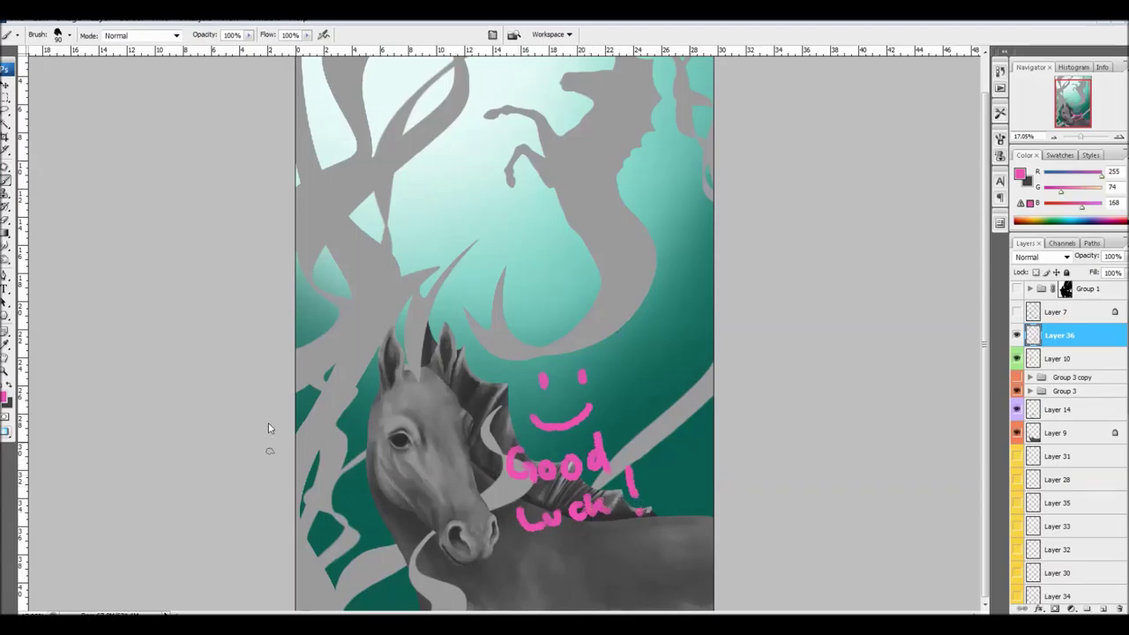